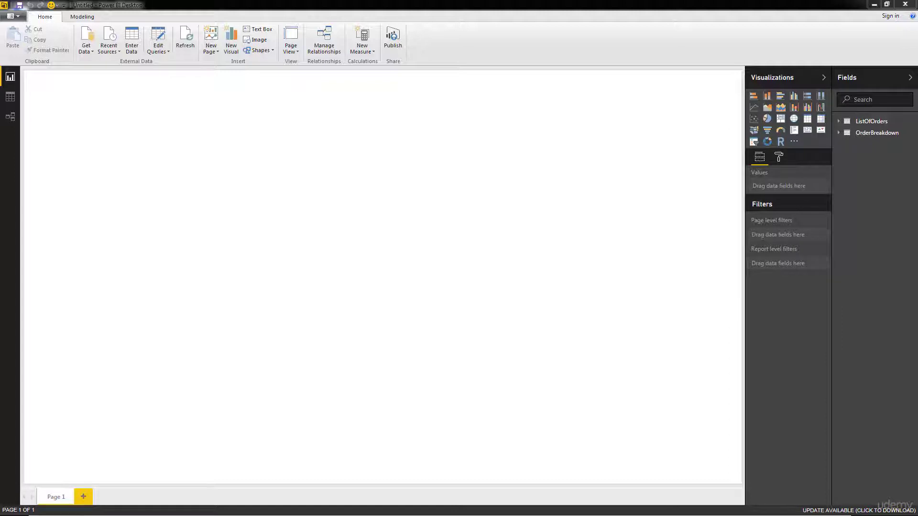
Step: Inspect the one-to-many Order ID relationship between ListOfOrders and OrderBreakdown in the model diagram
{"action": "left_click", "coordinate": [11, 116]}
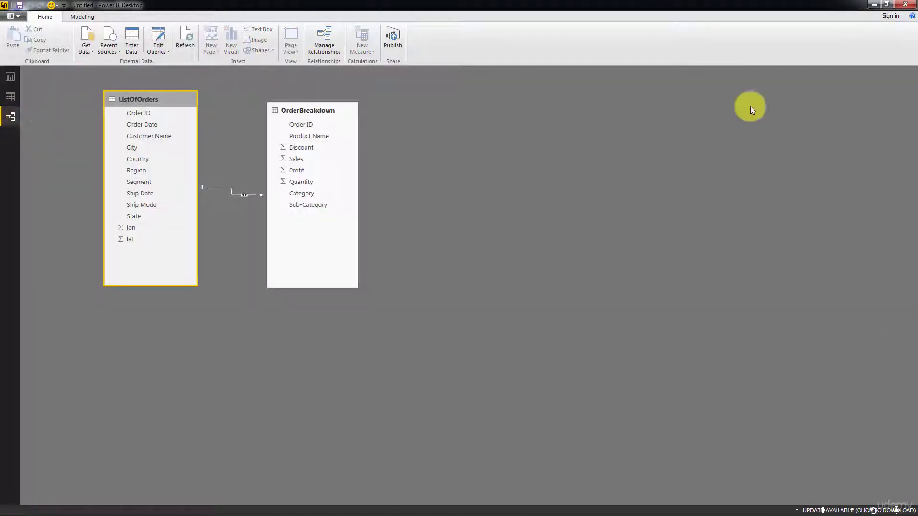
{"action": "double_click", "coordinate": [242, 196]}
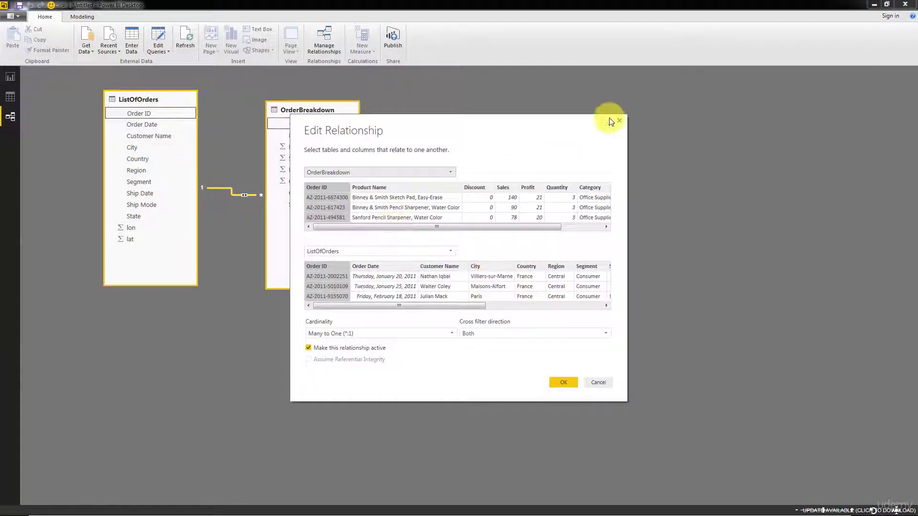
{"action": "left_click", "coordinate": [619, 120]}
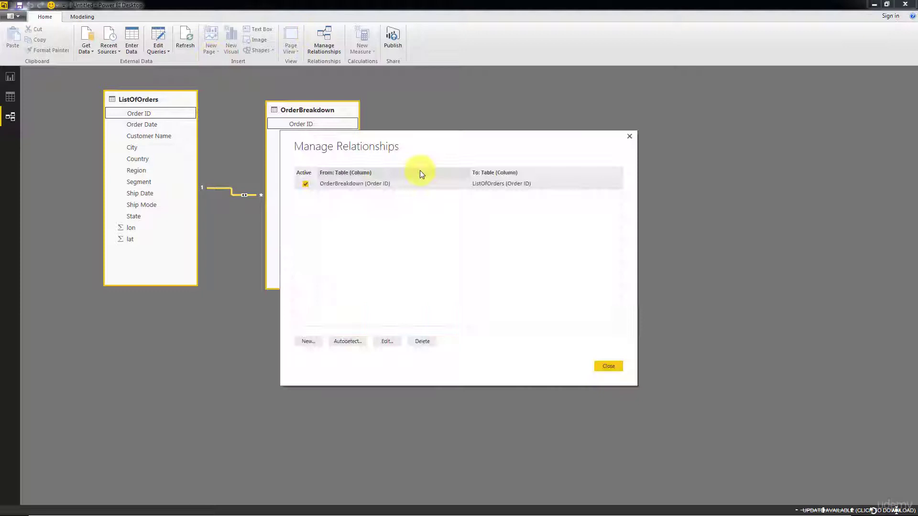
{"action": "left_click", "coordinate": [629, 136]}
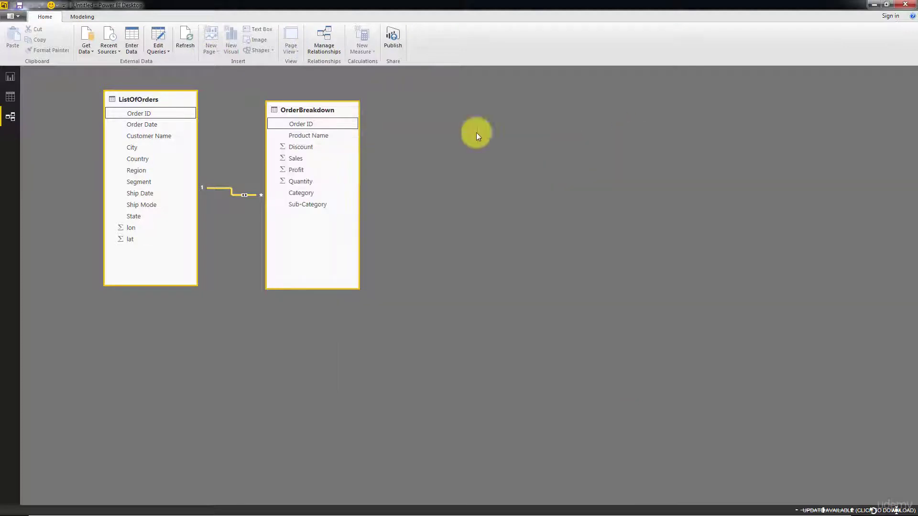
Step: Expand ListOfOrders, add a map visual to the report page, and enlarge and reposition it
{"action": "left_click", "coordinate": [10, 80]}
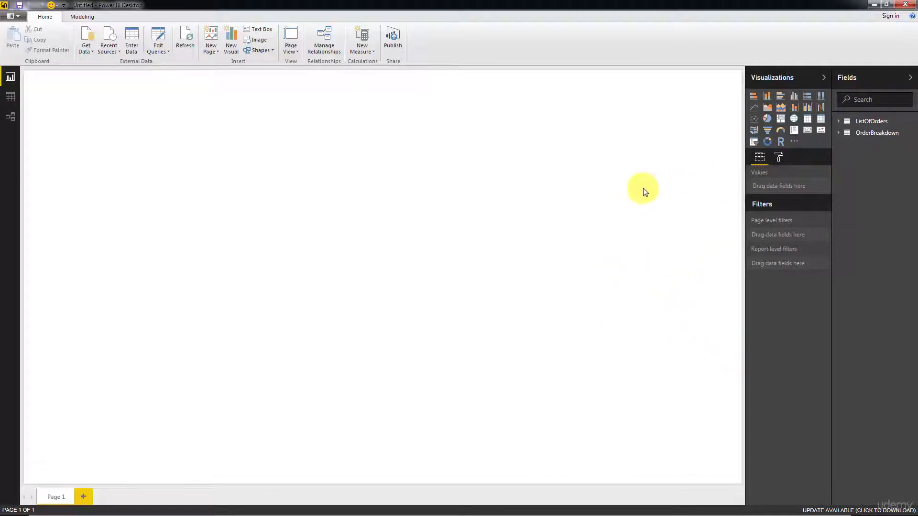
{"action": "left_click", "coordinate": [838, 122]}
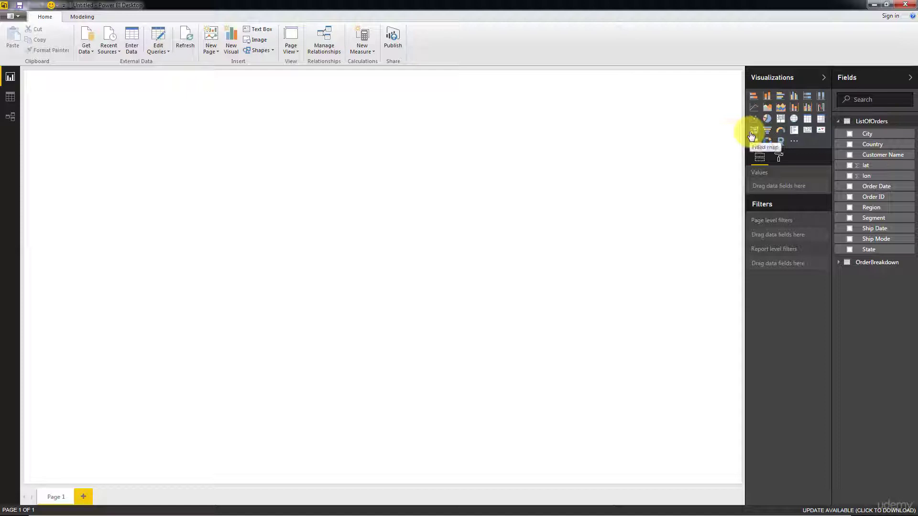
{"action": "left_click", "coordinate": [794, 120]}
{"action": "left_click_drag", "start_coordinate": [164, 242], "coordinate": [504, 395]}
{"action": "left_click_drag", "start_coordinate": [338, 90], "coordinate": [476, 91]}
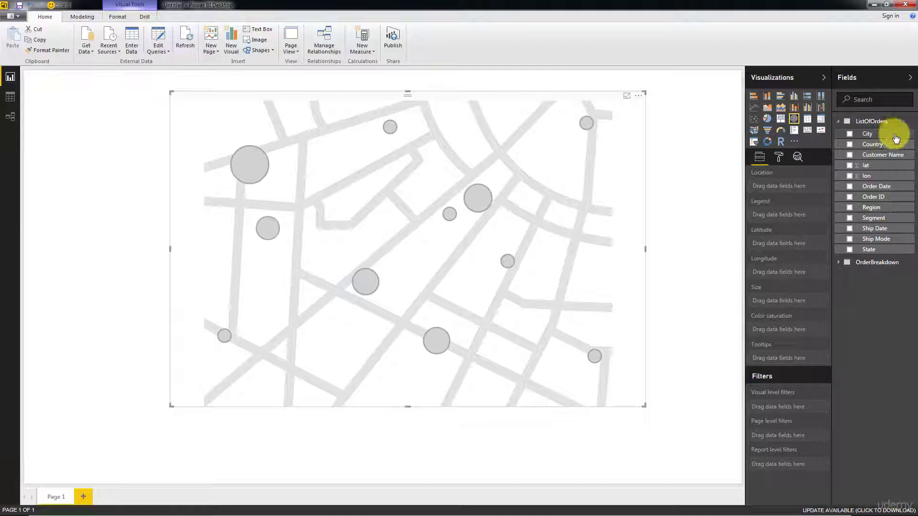
Step: Nest State under Country as a hierarchy, rename it Geography, then delete it
{"action": "left_click_drag", "start_coordinate": [868, 134], "coordinate": [869, 138]}
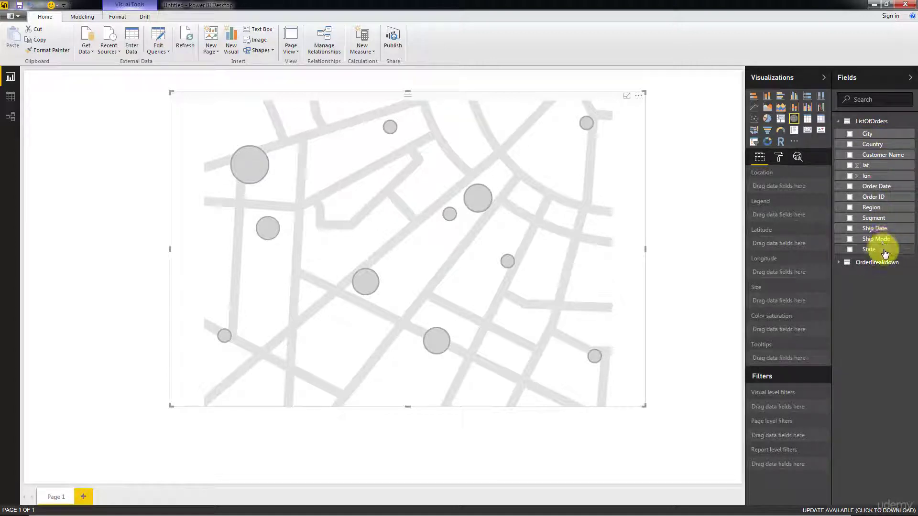
{"action": "left_click_drag", "start_coordinate": [883, 251], "coordinate": [883, 147]}
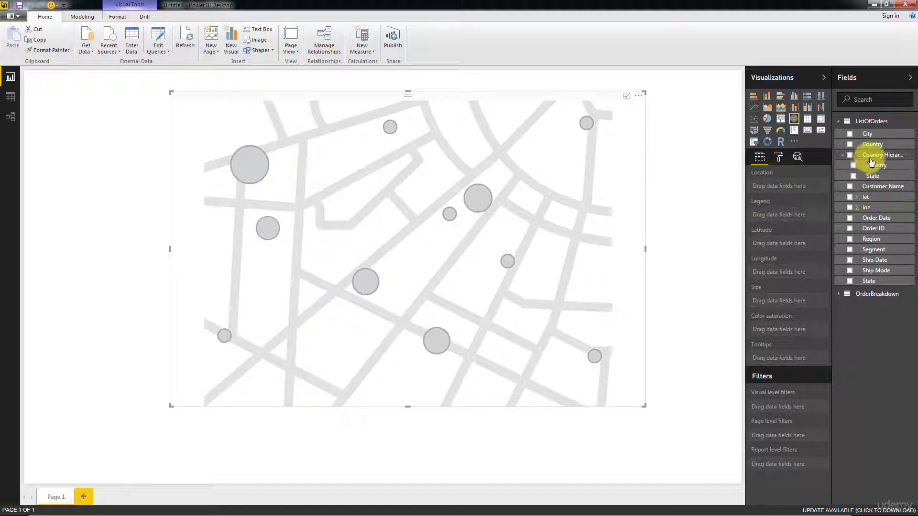
{"action": "right_click", "coordinate": [898, 163]}
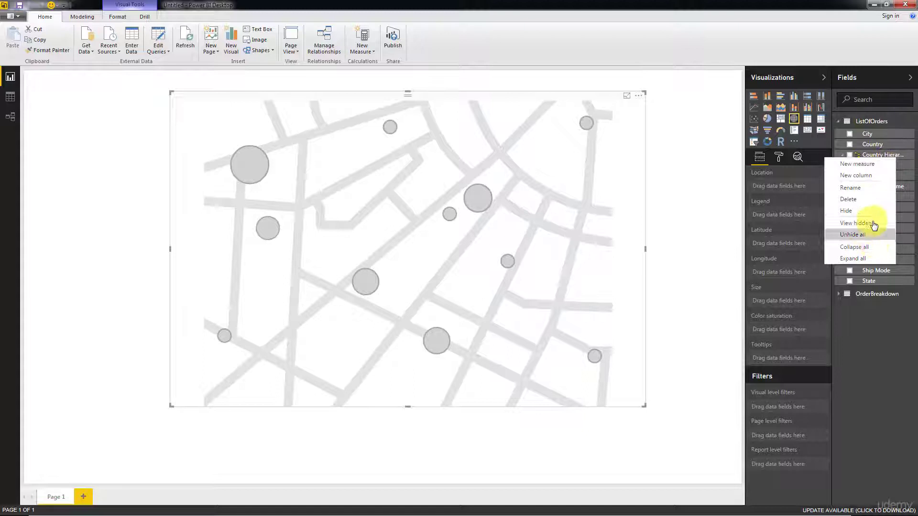
{"action": "left_click", "coordinate": [882, 187]}
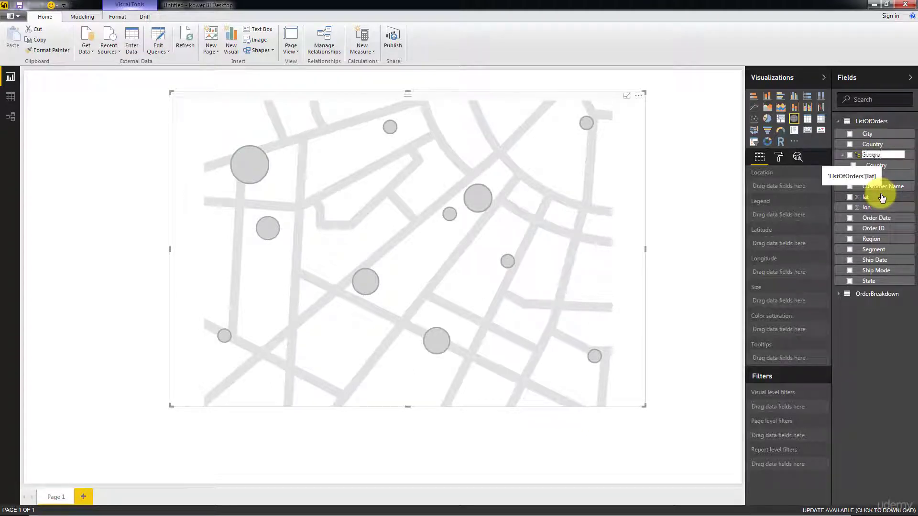
{"action": "type", "text": "Geography"}
{"action": "key", "text": "Return"}
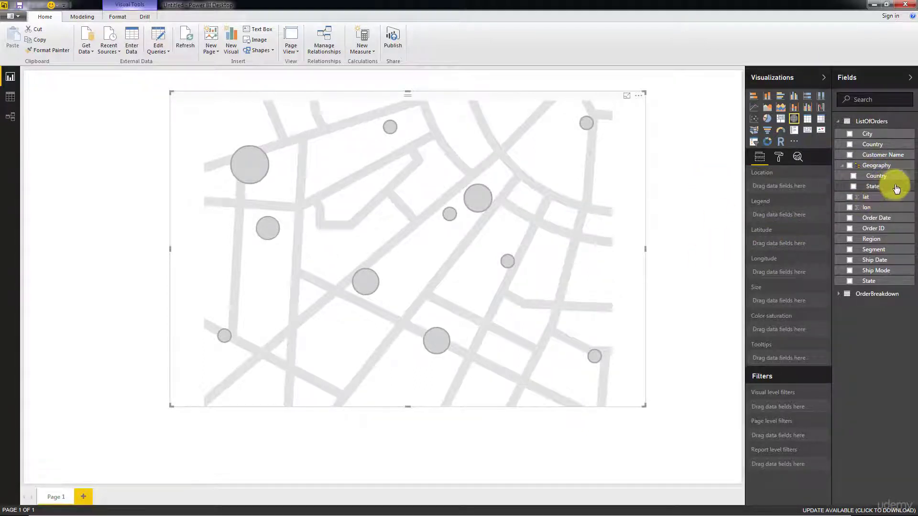
{"action": "right_click", "coordinate": [886, 166]}
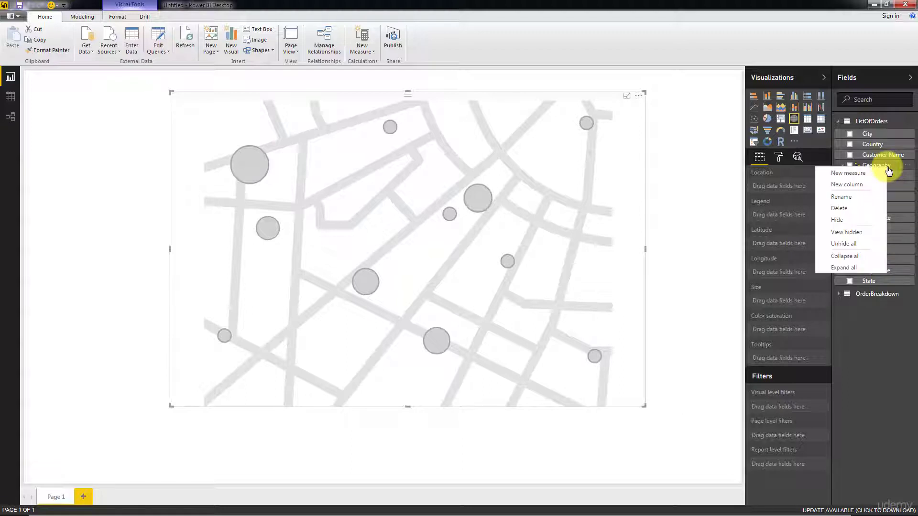
{"action": "left_click", "coordinate": [836, 211]}
Step: Confirm the deletion, create a new Country hierarchy named Geography, and add State below Country
{"action": "left_click", "coordinate": [498, 275]}
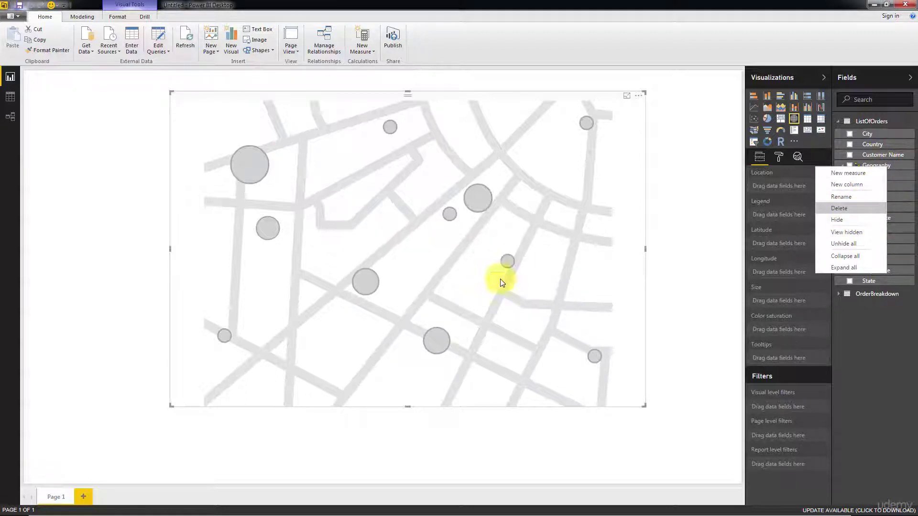
{"action": "right_click", "coordinate": [882, 146]}
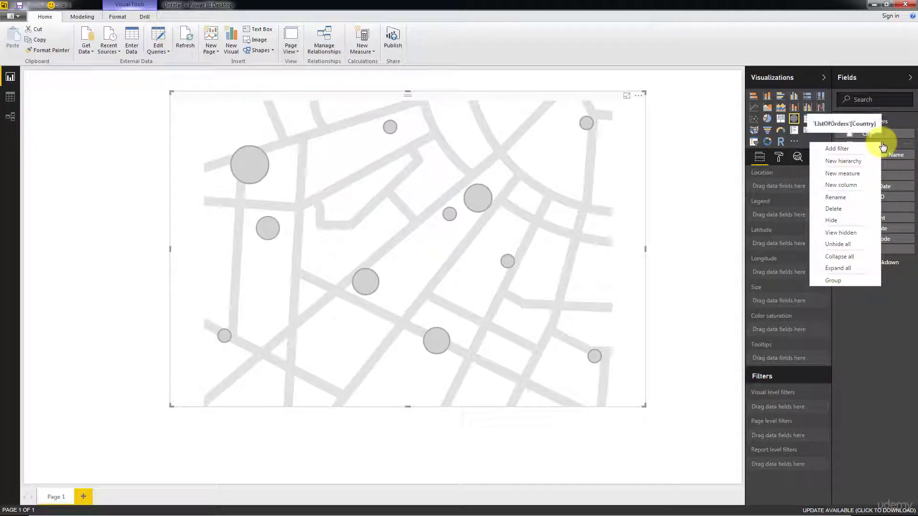
{"action": "left_click", "coordinate": [852, 168]}
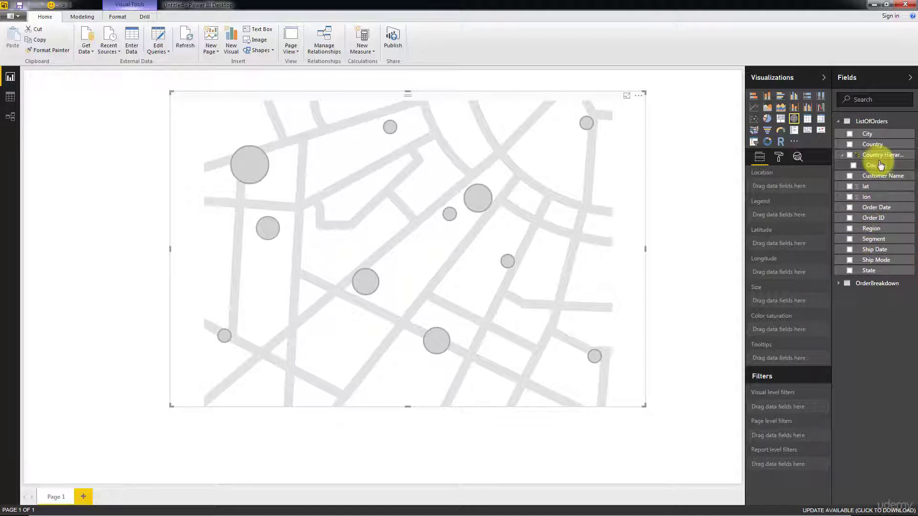
{"action": "right_click", "coordinate": [871, 162]}
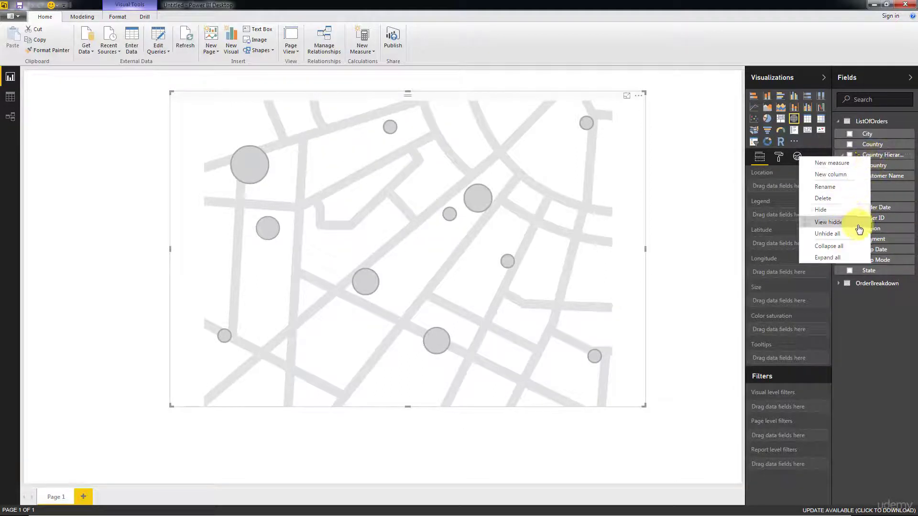
{"action": "left_click", "coordinate": [824, 186]}
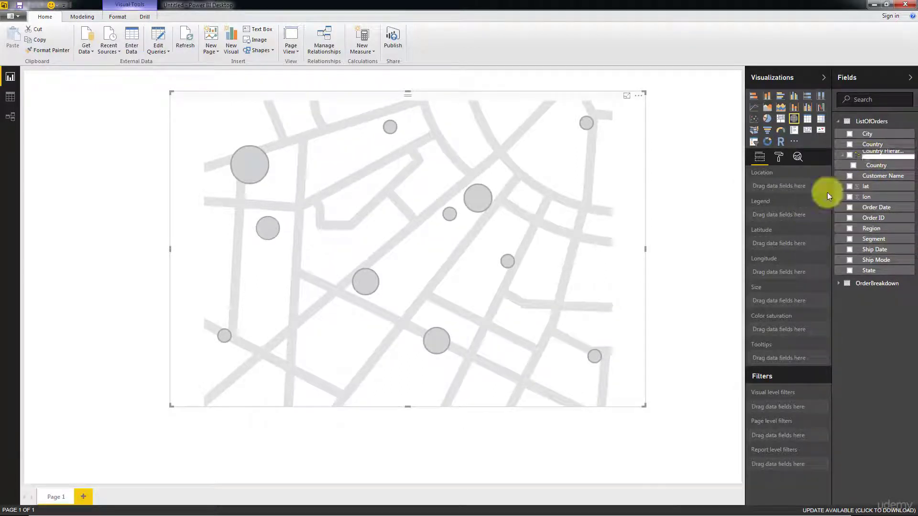
{"action": "type", "text": "Geograph"}
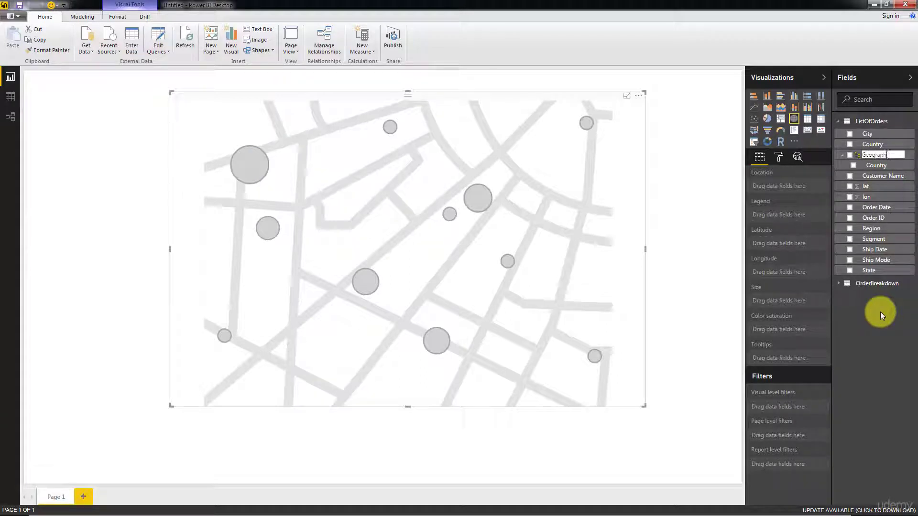
{"action": "type", "text": "y"}
{"action": "key", "text": "Return"}
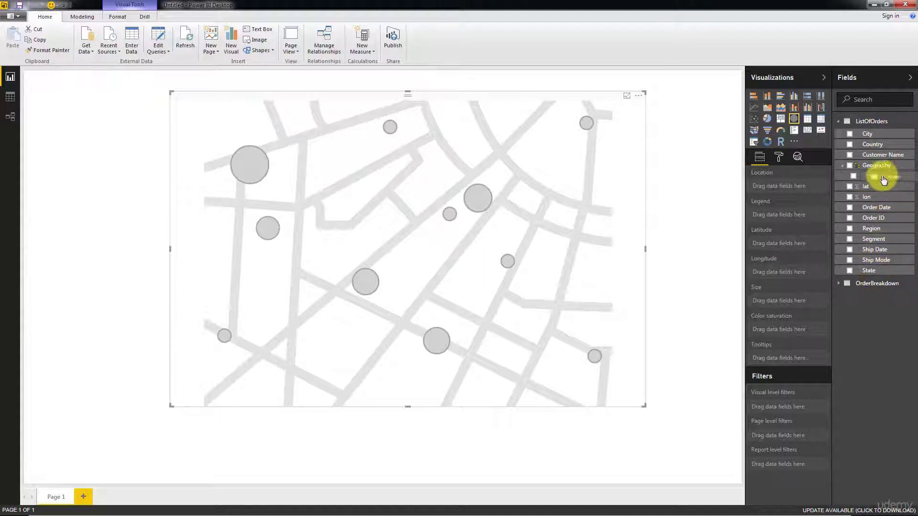
{"action": "left_click_drag", "start_coordinate": [879, 175], "coordinate": [903, 192]}
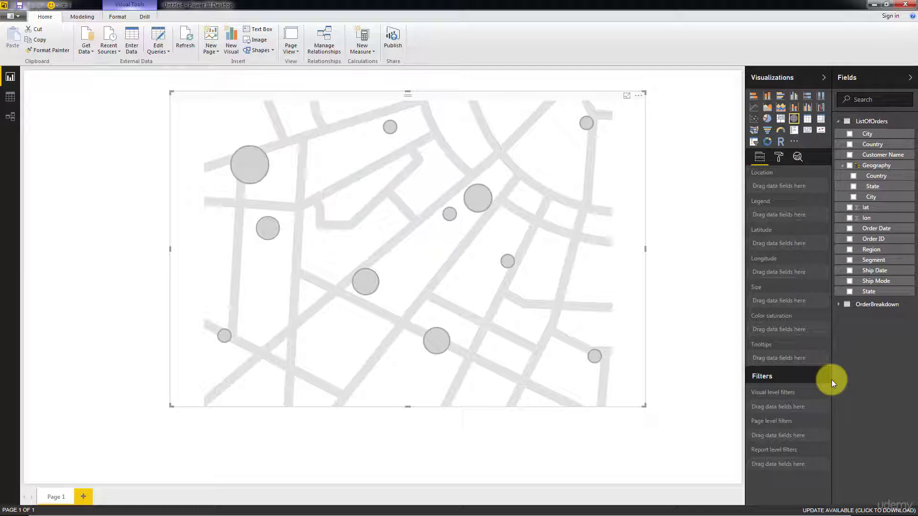
Step: Browse the Region column in the ListOfOrders data view, then go back to the report page
{"action": "right_click", "coordinate": [878, 251]}
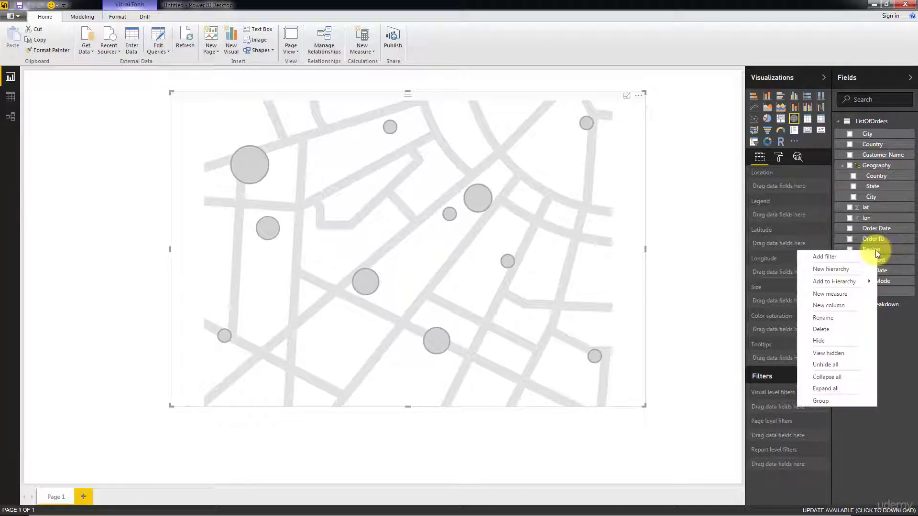
{"action": "left_click", "coordinate": [903, 342]}
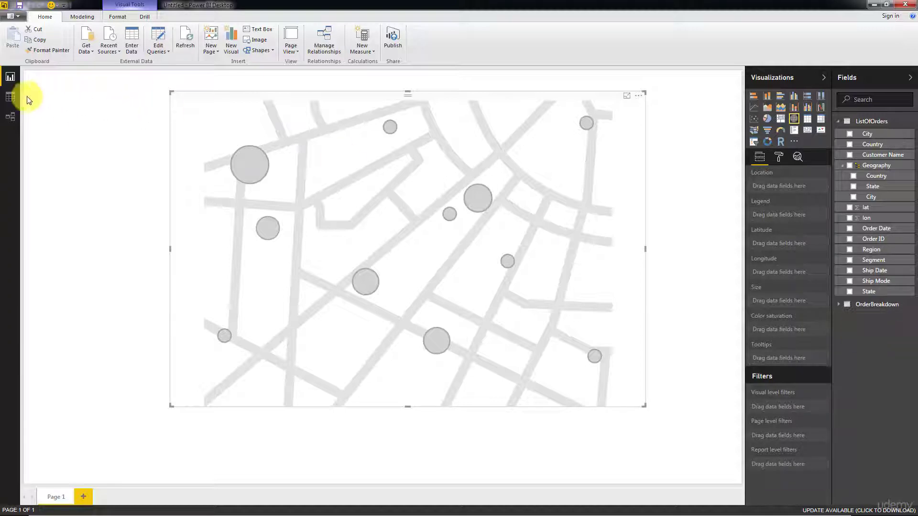
{"action": "left_click", "coordinate": [10, 97]}
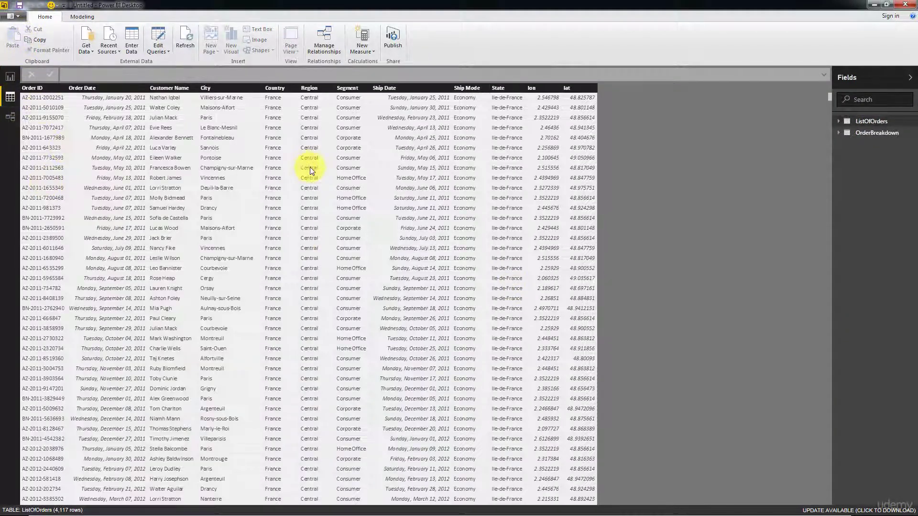
{"action": "left_click", "coordinate": [839, 122]}
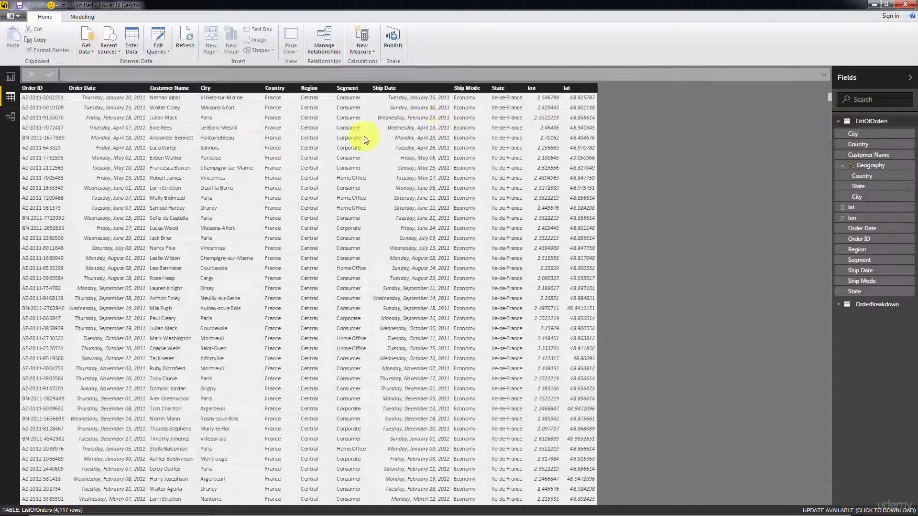
{"action": "left_click", "coordinate": [315, 256]}
{"action": "scroll", "coordinate": [286, 354], "scroll_direction": "down", "scroll_amount": 20}
{"action": "scroll", "coordinate": [296, 367], "scroll_direction": "down", "scroll_amount": 20}
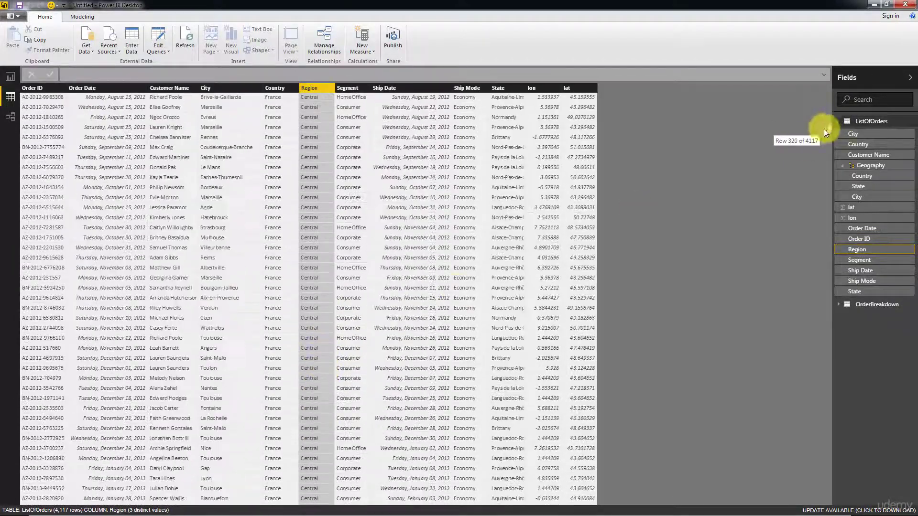
{"action": "left_click_drag", "start_coordinate": [830, 127], "coordinate": [718, 267]}
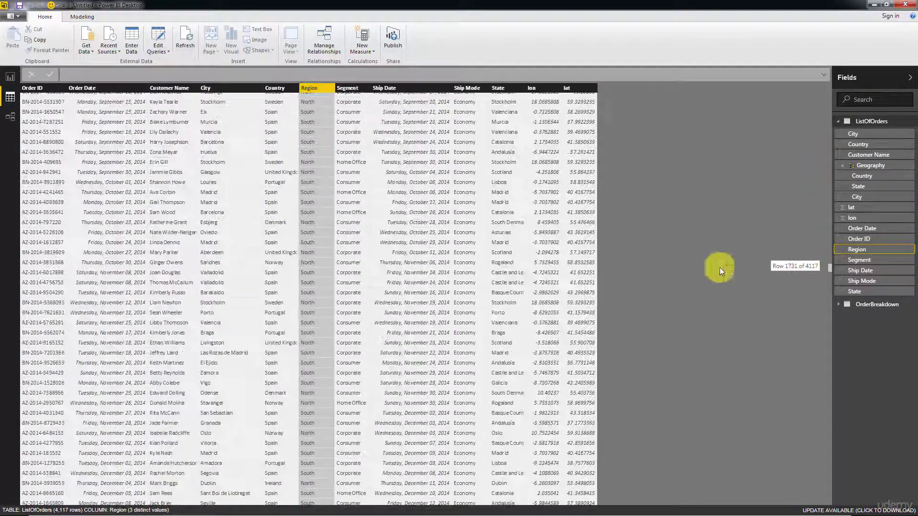
{"action": "left_click", "coordinate": [10, 77]}
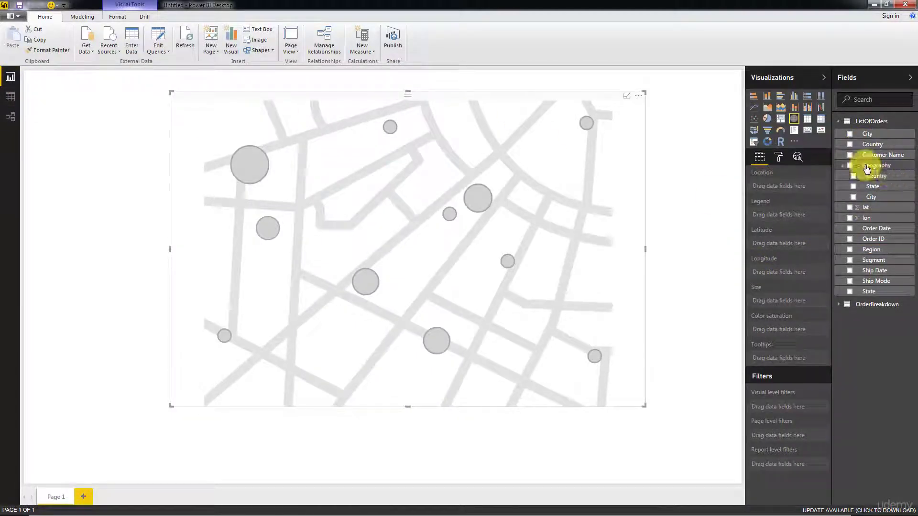
Step: Drag the Geography hierarchy into the map's Location well
{"action": "left_click_drag", "start_coordinate": [867, 168], "coordinate": [801, 187]}
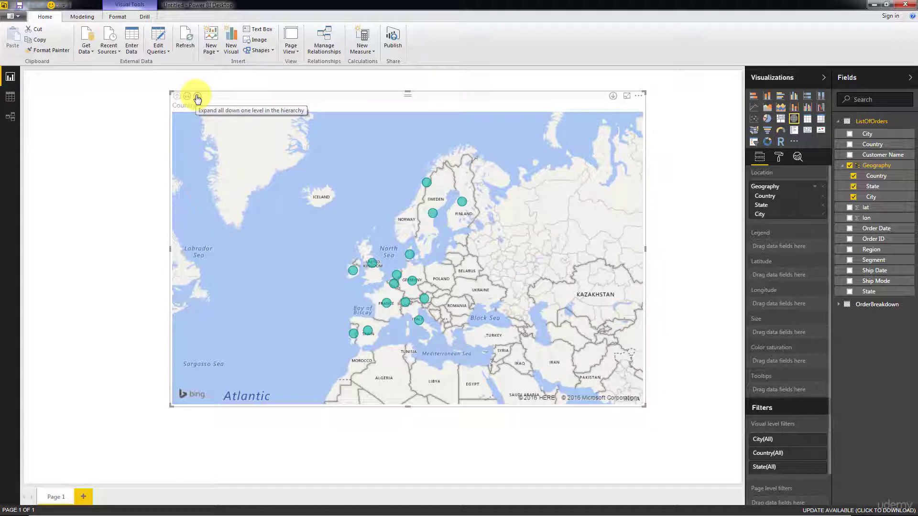
Step: Expand the map down one level to country and state bubbles, then zoom and pan to France
{"action": "left_click", "coordinate": [198, 98]}
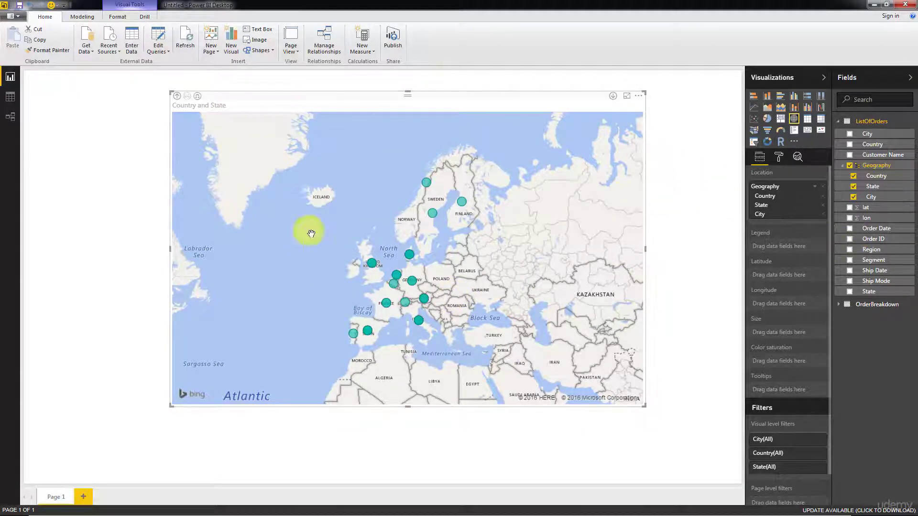
{"action": "scroll", "coordinate": [385, 284], "scroll_direction": "up", "scroll_amount": 3}
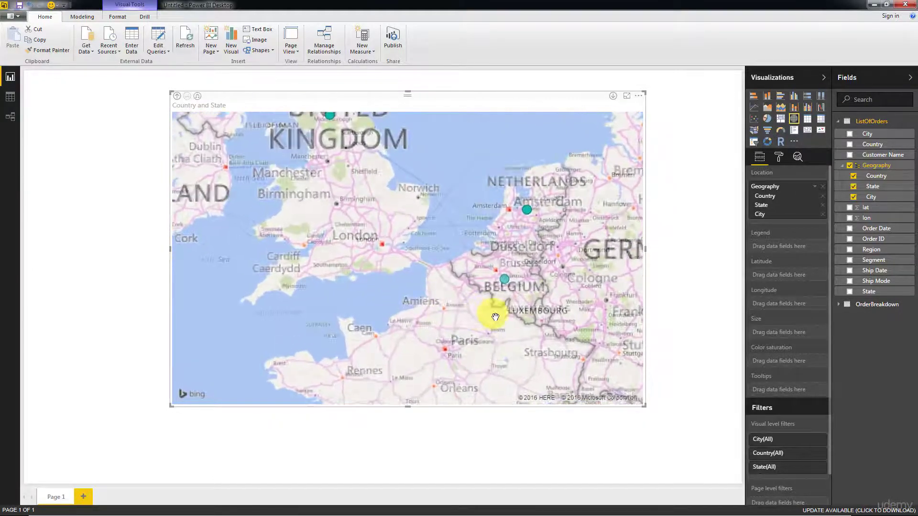
{"action": "scroll", "coordinate": [460, 287], "scroll_direction": "down", "scroll_amount": 4}
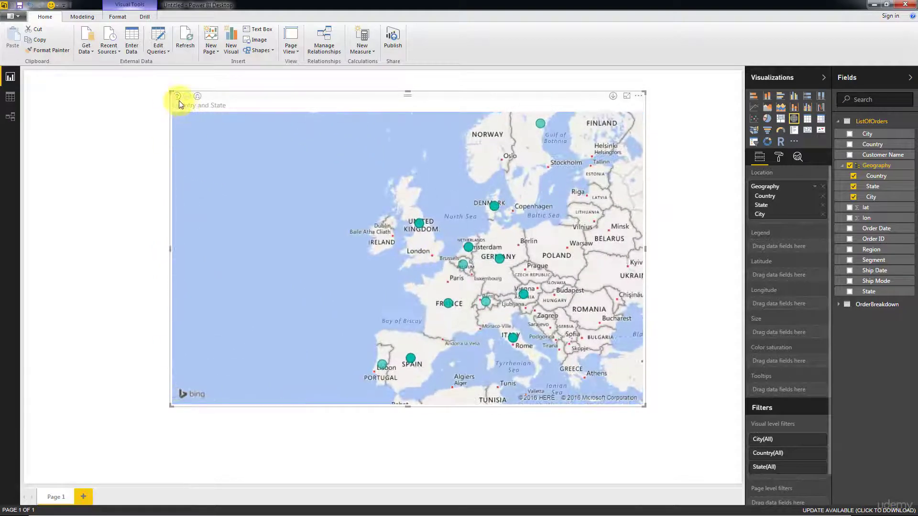
{"action": "left_click_drag", "start_coordinate": [454, 297], "coordinate": [410, 302]}
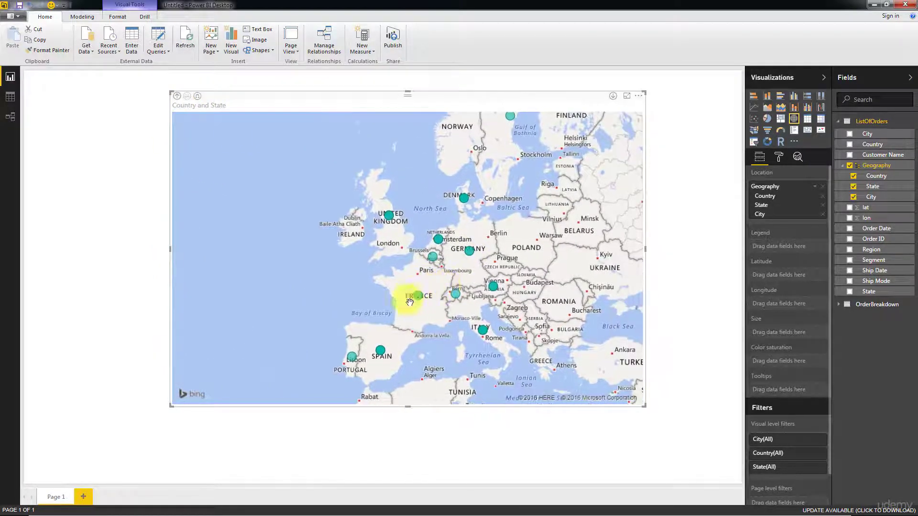
{"action": "mouse_move", "coordinate": [418, 297]}
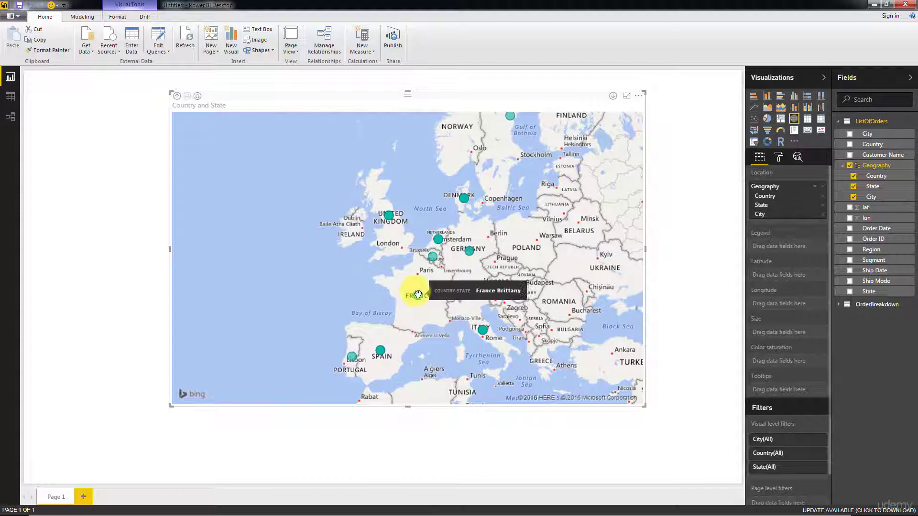
{"action": "scroll", "coordinate": [414, 296], "scroll_direction": "up", "scroll_amount": 3}
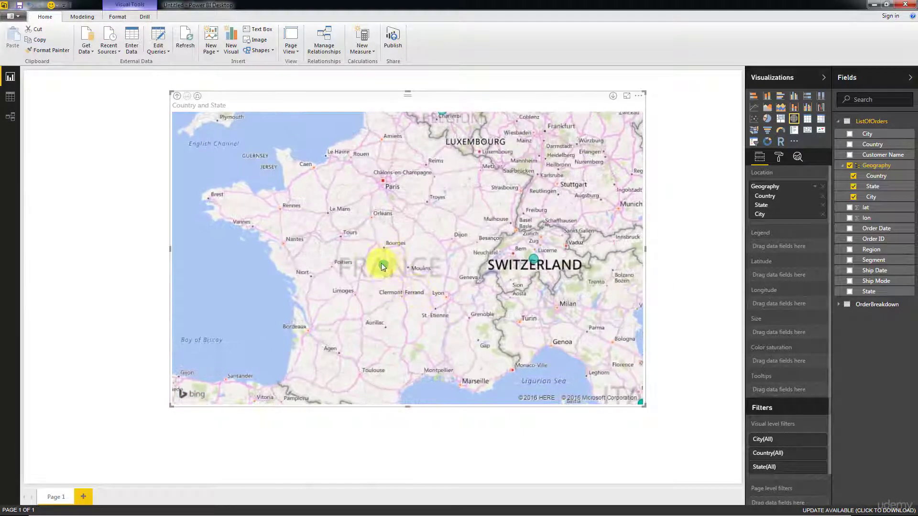
{"action": "scroll", "coordinate": [385, 264], "scroll_direction": "down", "scroll_amount": 3}
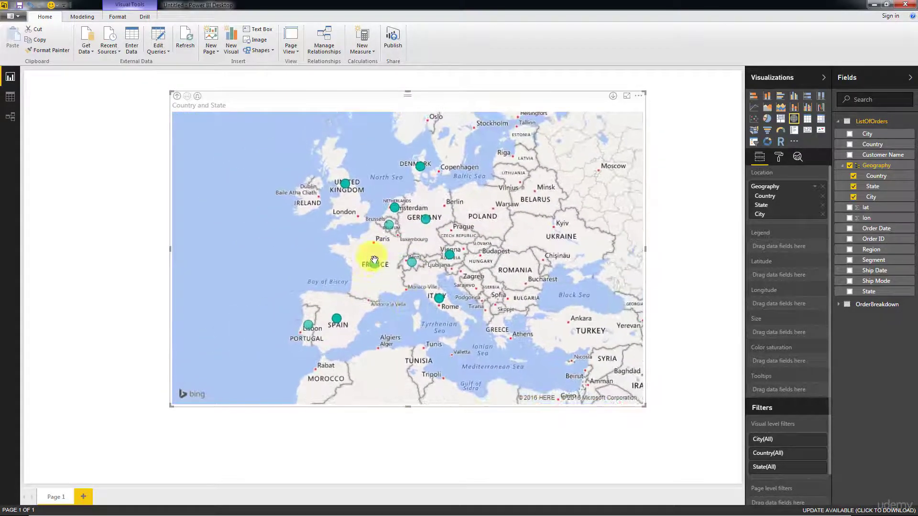
{"action": "scroll", "coordinate": [374, 259], "scroll_direction": "down", "scroll_amount": 2}
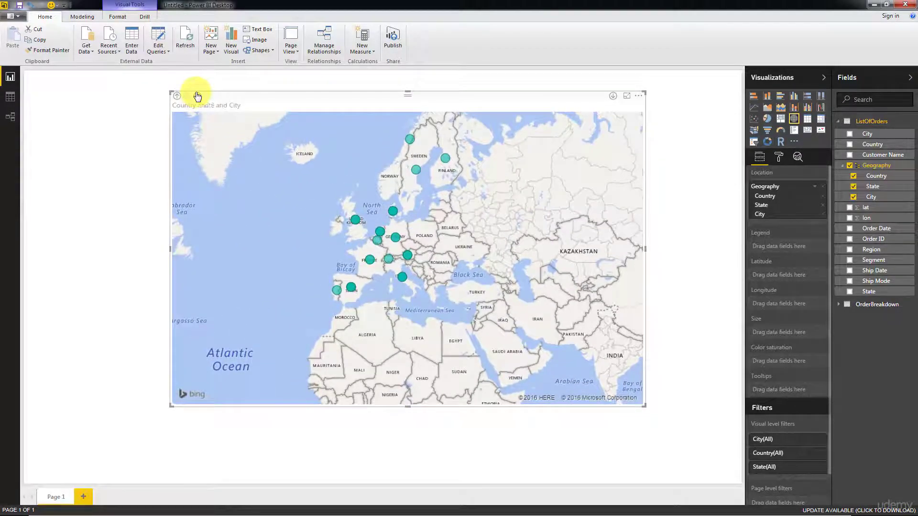
Step: Zoom out and pan the city-level map to show both North America and Europe
{"action": "scroll", "coordinate": [287, 321], "scroll_direction": "down", "scroll_amount": 2}
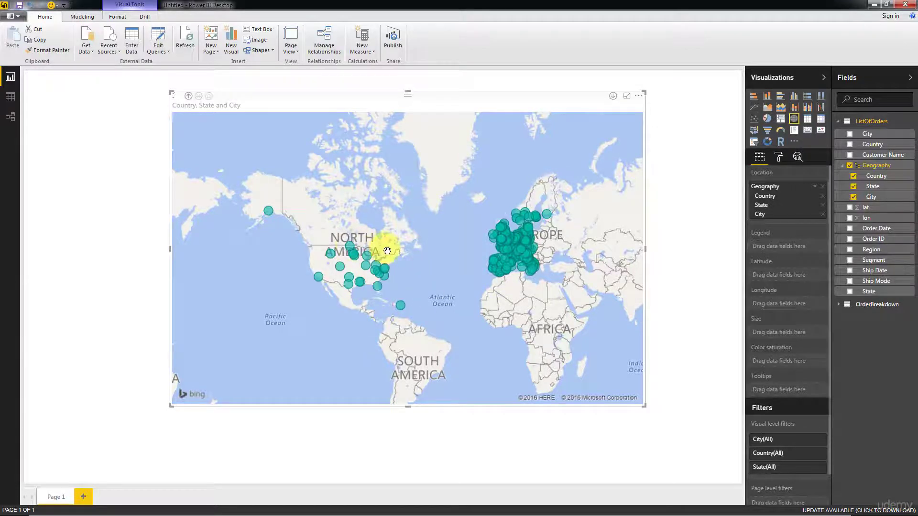
{"action": "scroll", "coordinate": [538, 240], "scroll_direction": "up", "scroll_amount": 3}
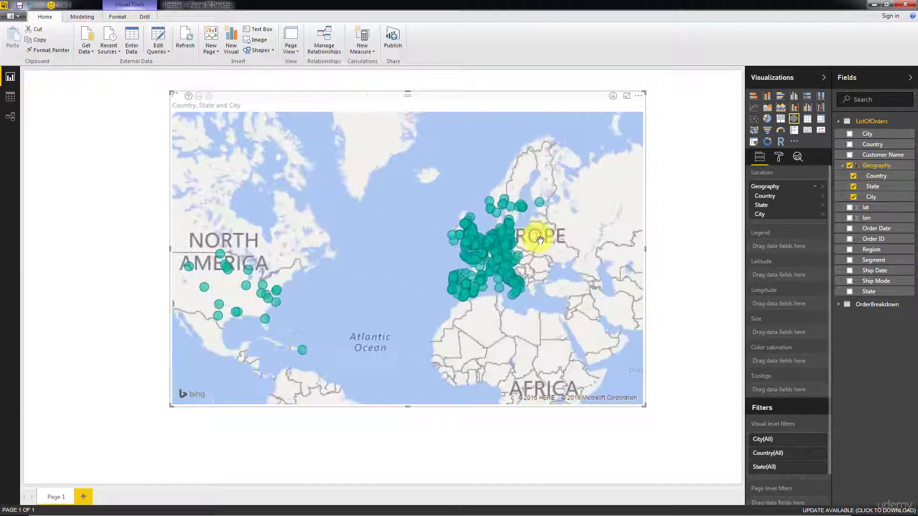
{"action": "scroll", "coordinate": [242, 294], "scroll_direction": "down", "scroll_amount": 3}
{"action": "left_click_drag", "start_coordinate": [243, 294], "coordinate": [400, 267]}
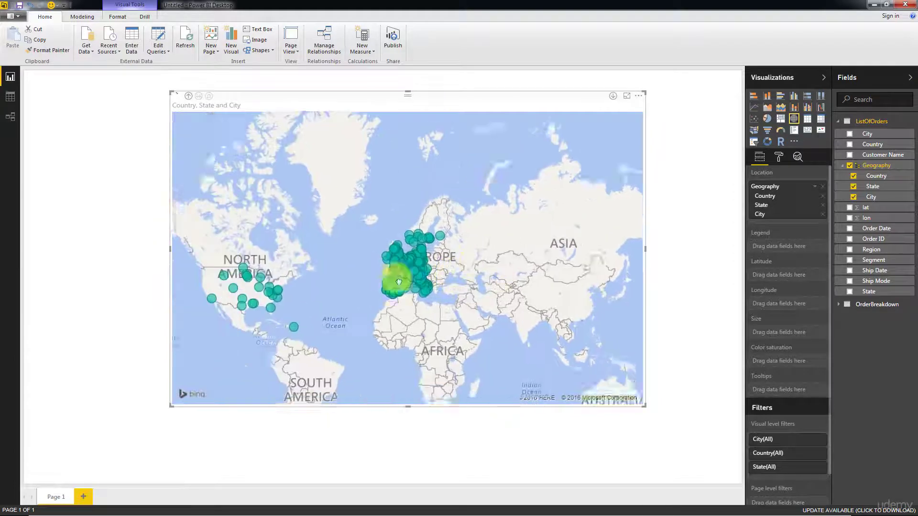
{"action": "scroll", "coordinate": [382, 310], "scroll_direction": "up", "scroll_amount": 2}
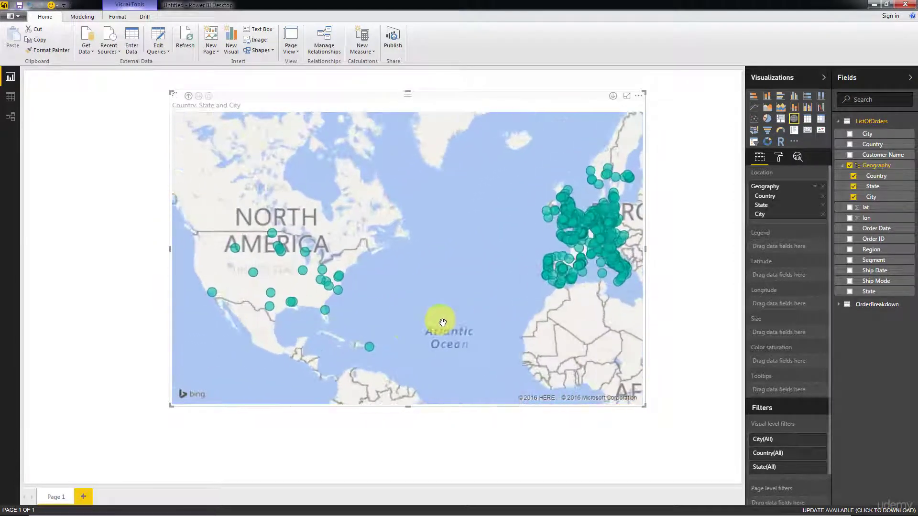
{"action": "scroll", "coordinate": [483, 307], "scroll_direction": "down", "scroll_amount": 2}
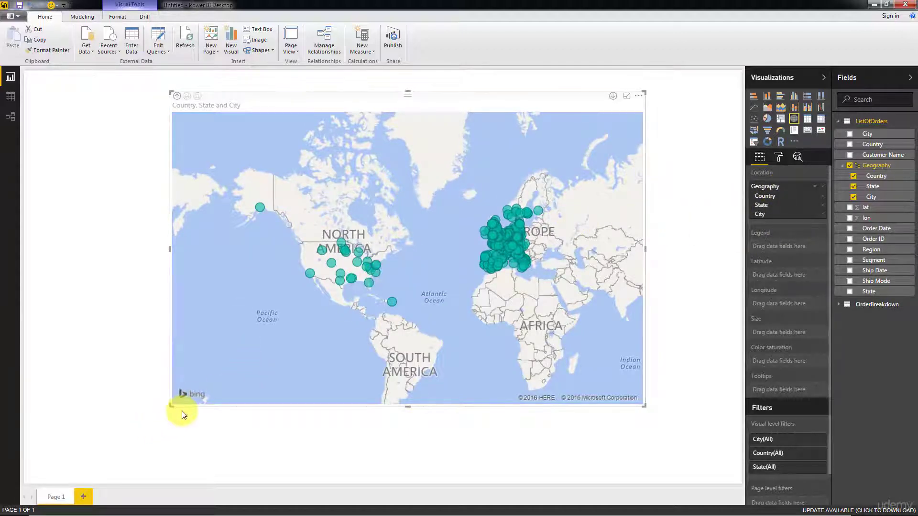
Step: Widen the map visual, zoom into Europe, and drill up to the Country level
{"action": "left_click_drag", "start_coordinate": [176, 410], "coordinate": [126, 424]}
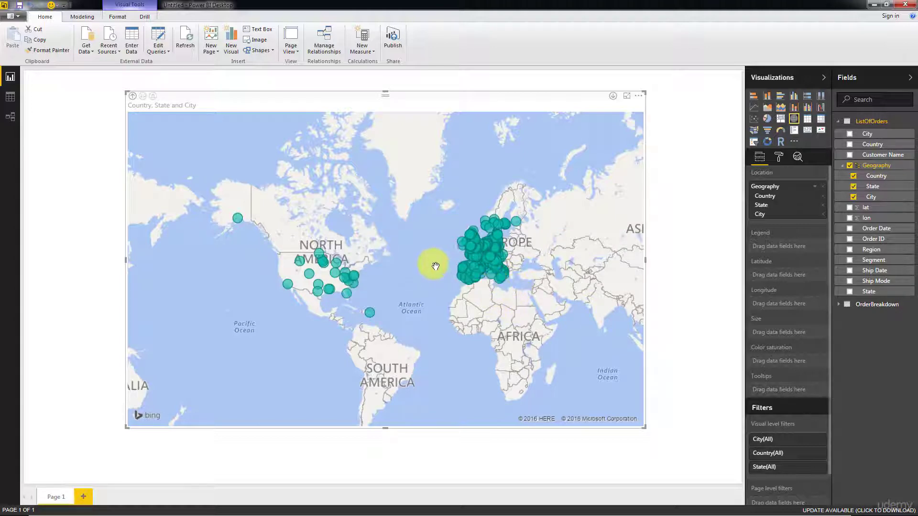
{"action": "scroll", "coordinate": [512, 246], "scroll_direction": "up", "scroll_amount": 3}
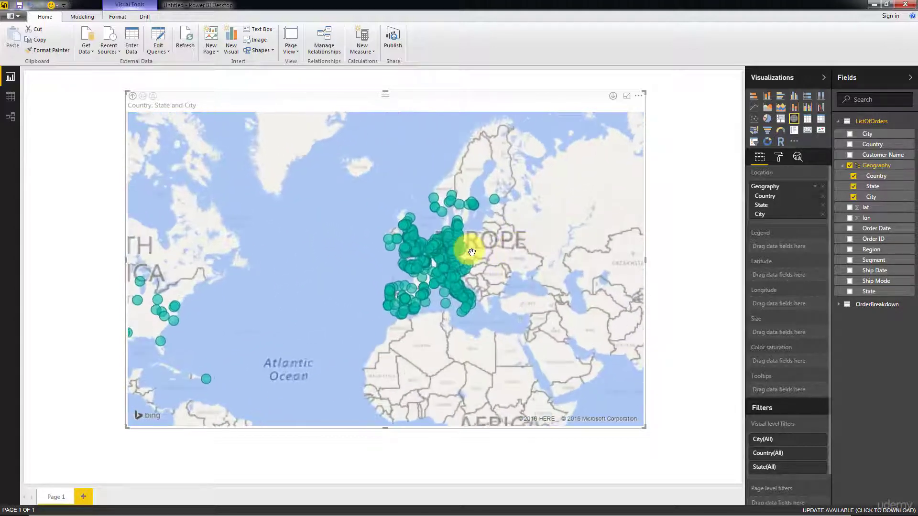
{"action": "scroll", "coordinate": [472, 252], "scroll_direction": "up", "scroll_amount": 3}
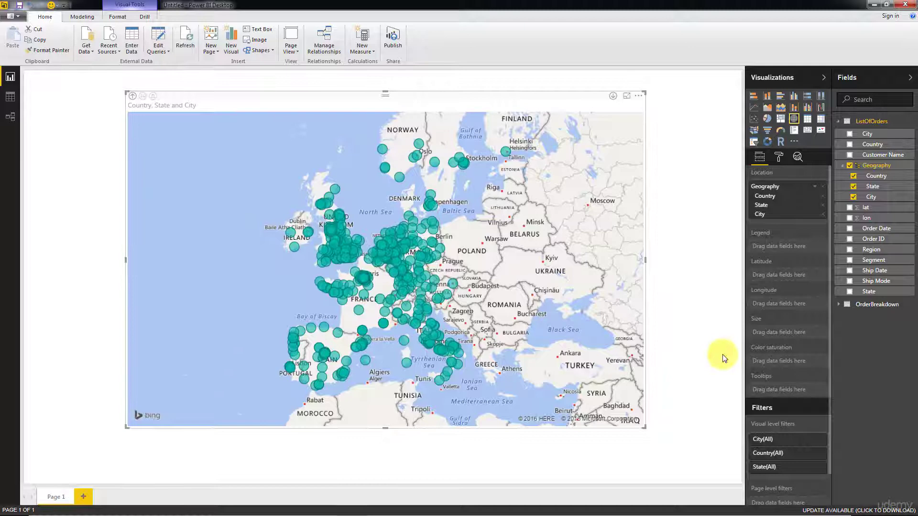
{"action": "left_click", "coordinate": [133, 99]}
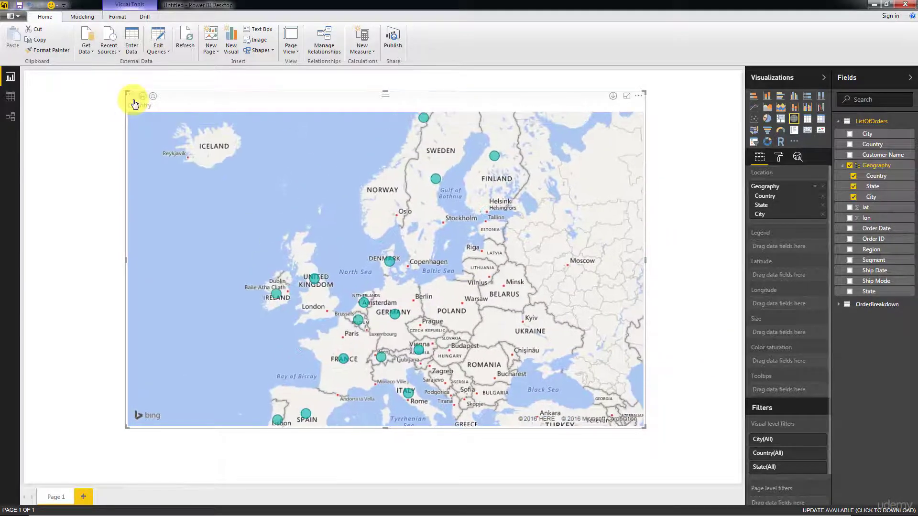
Step: Position the map bubbles by Average of lat and lon, then show the ListOfOrders table rows
{"action": "left_click", "coordinate": [143, 16]}
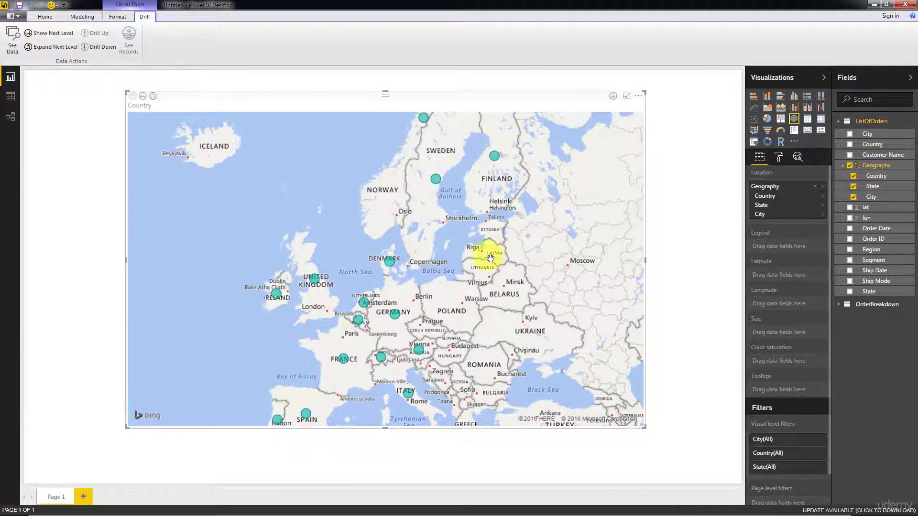
{"action": "scroll", "coordinate": [485, 253], "scroll_direction": "down", "scroll_amount": 1}
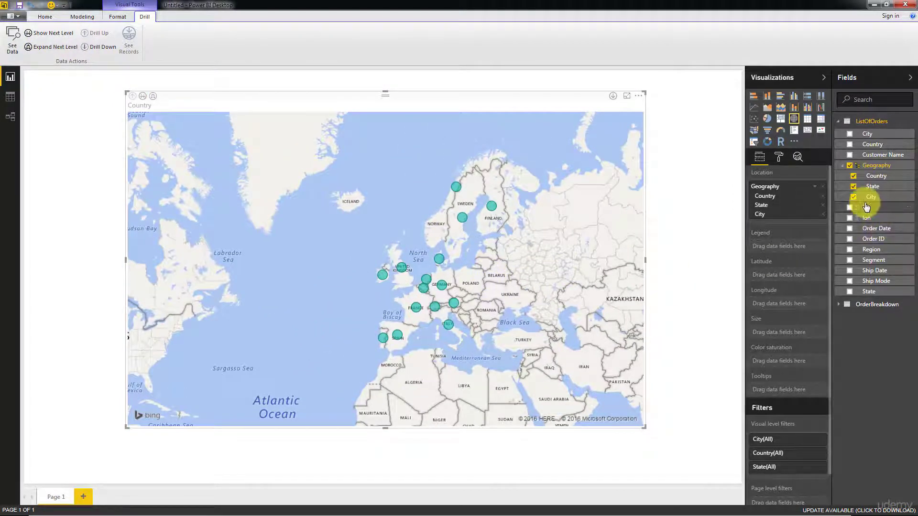
{"action": "left_click_drag", "start_coordinate": [876, 209], "coordinate": [791, 274]}
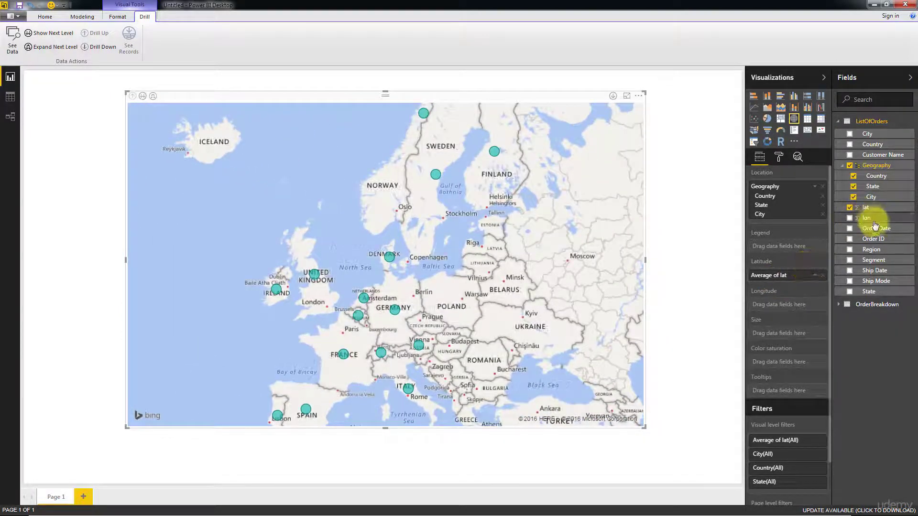
{"action": "left_click_drag", "start_coordinate": [870, 221], "coordinate": [780, 307]}
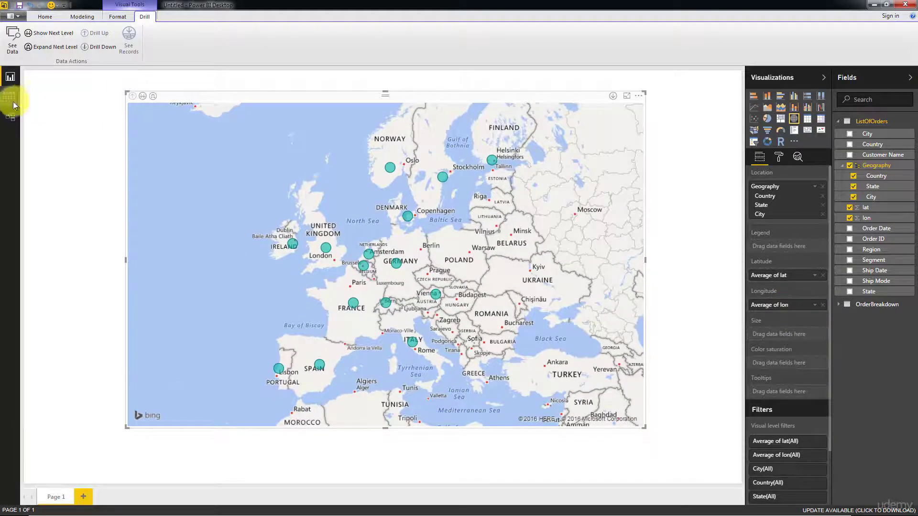
{"action": "left_click", "coordinate": [11, 98]}
Step: Inspect the lon column values in the orders table, then go back to the report page's map
{"action": "left_click", "coordinate": [547, 177]}
{"action": "scroll", "coordinate": [520, 167], "scroll_direction": "up", "scroll_amount": 10}
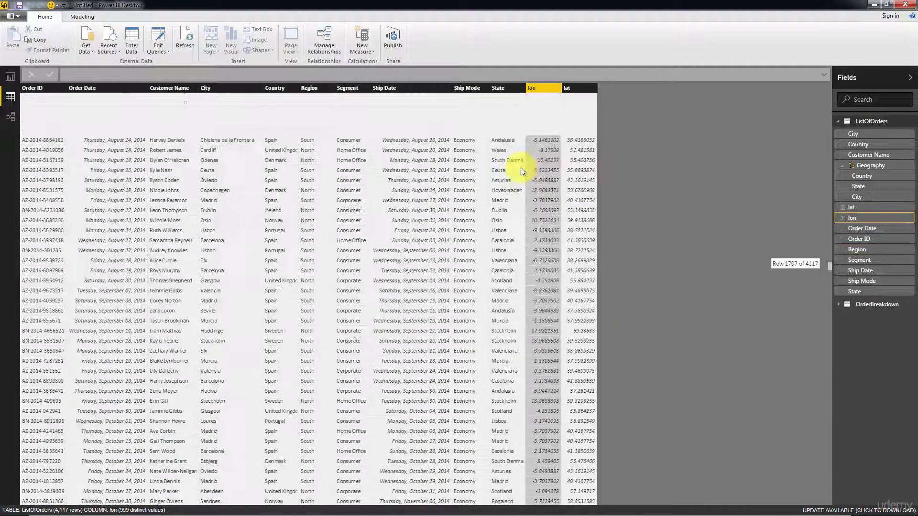
{"action": "scroll", "coordinate": [333, 148], "scroll_direction": "up", "scroll_amount": 20}
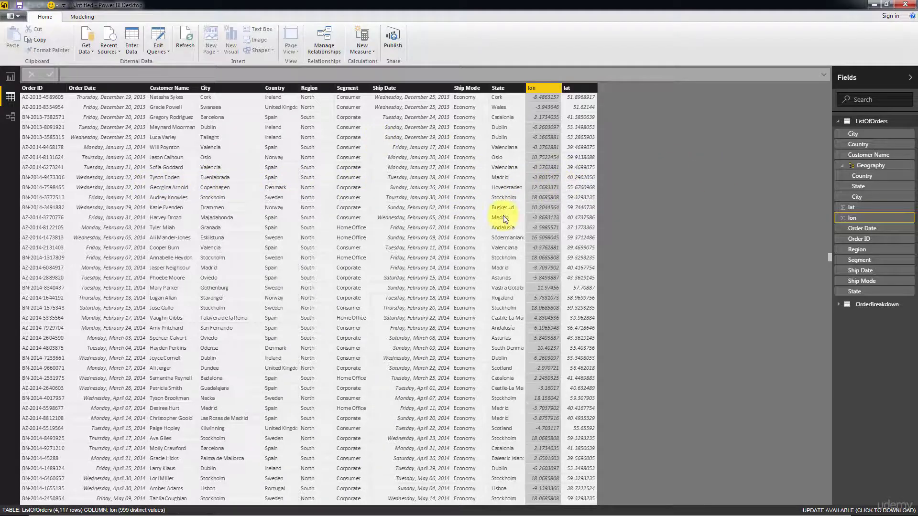
{"action": "scroll", "coordinate": [504, 218], "scroll_direction": "up", "scroll_amount": 15}
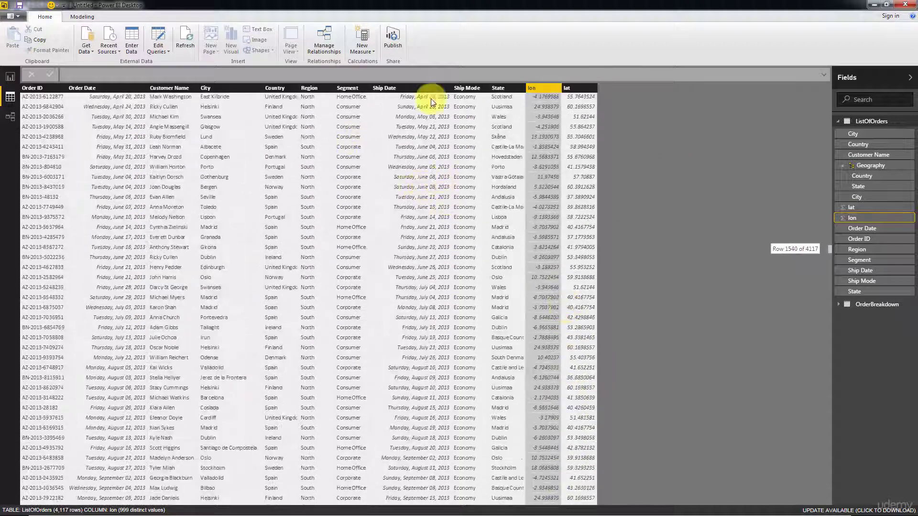
{"action": "left_click", "coordinate": [10, 76]}
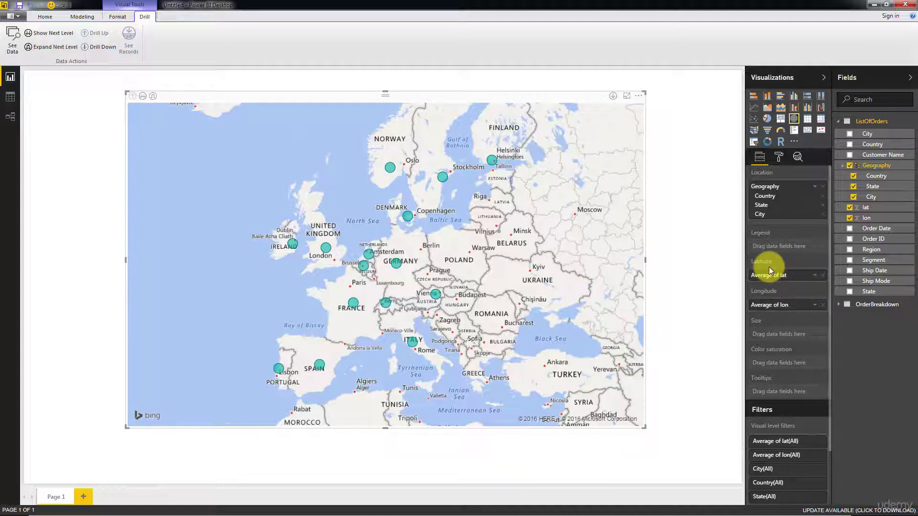
{"action": "left_click", "coordinate": [814, 275]}
{"action": "left_click", "coordinate": [846, 405]}
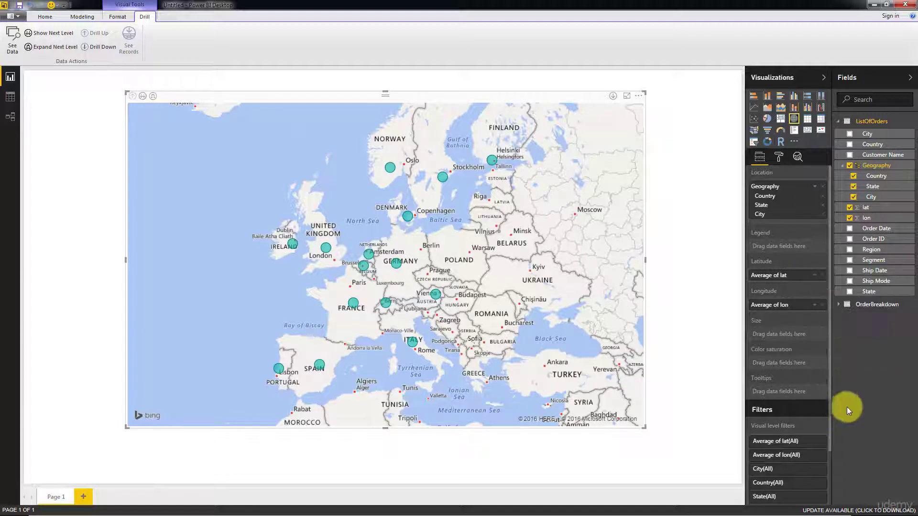
{"action": "left_click", "coordinate": [815, 307]}
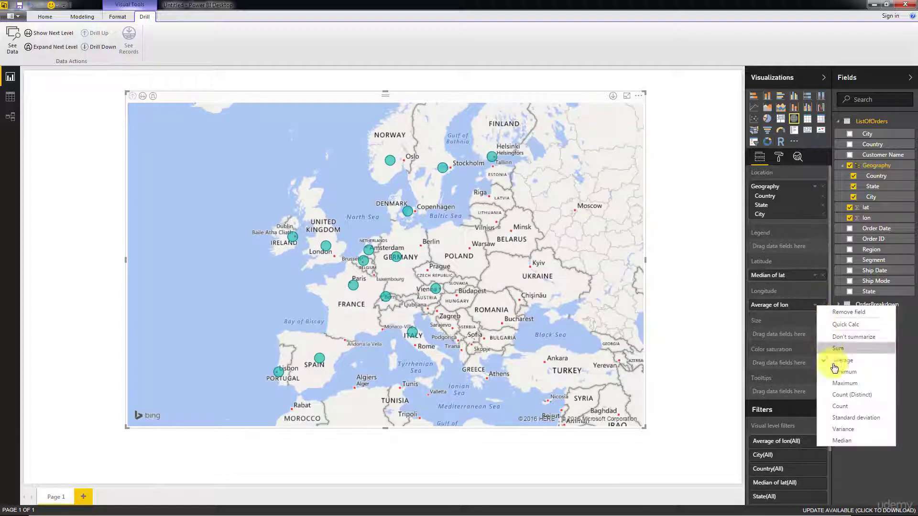
{"action": "left_click", "coordinate": [840, 434]}
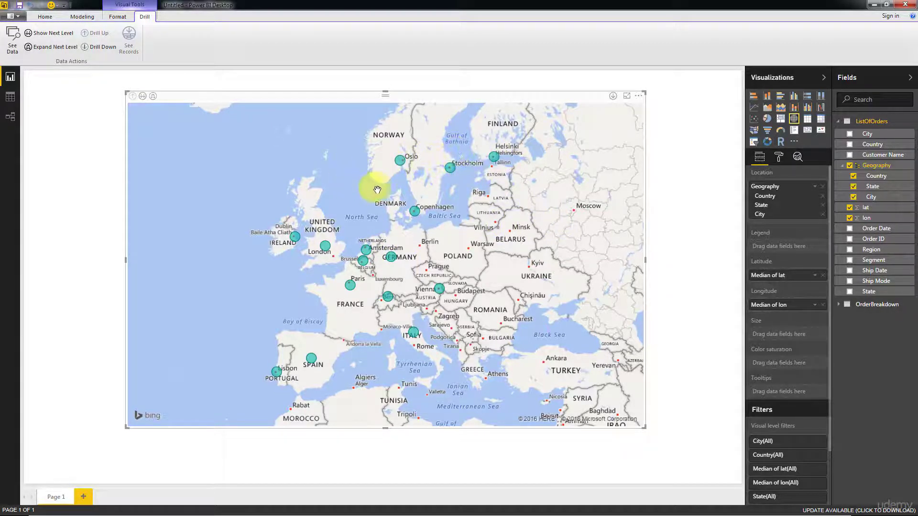
{"action": "mouse_move", "coordinate": [407, 156]}
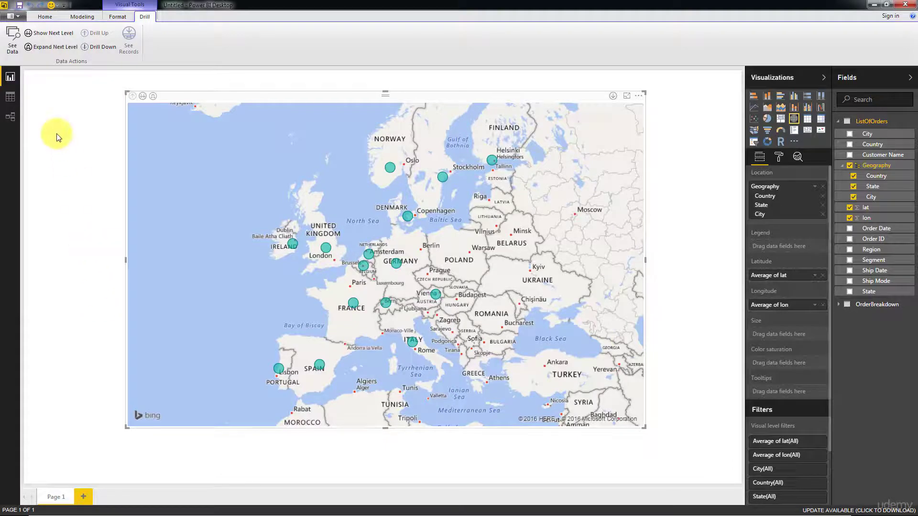
Step: Drill the map down to state level and zoom into France to see regions like Pays de la Loire
{"action": "left_click", "coordinate": [153, 97]}
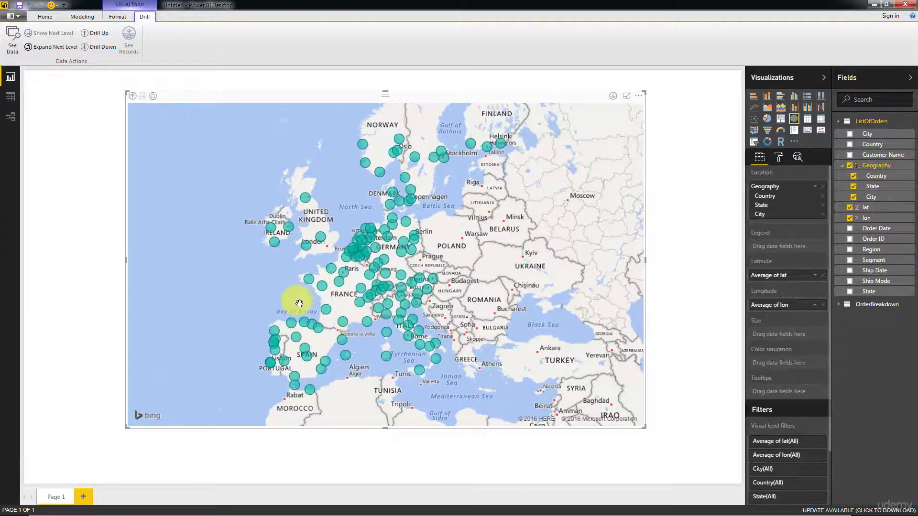
{"action": "scroll", "coordinate": [301, 301], "scroll_direction": "up", "scroll_amount": 3}
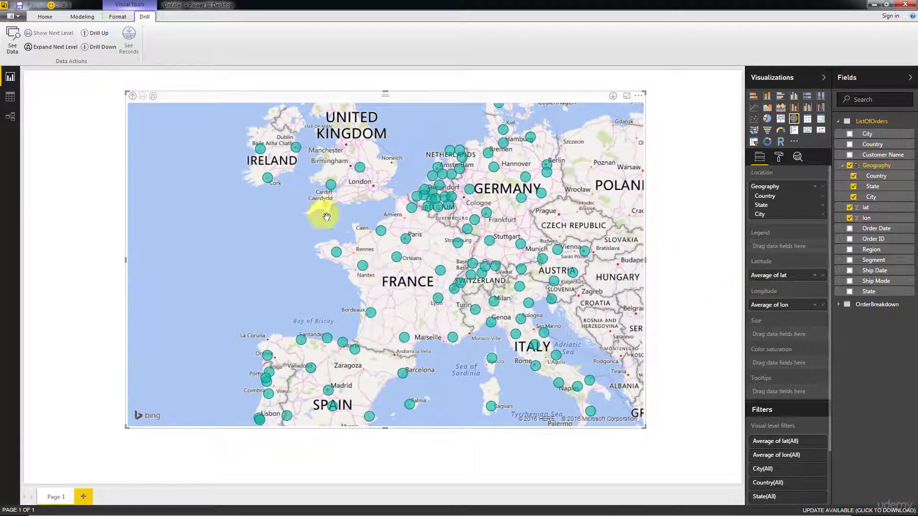
{"action": "mouse_move", "coordinate": [362, 266]}
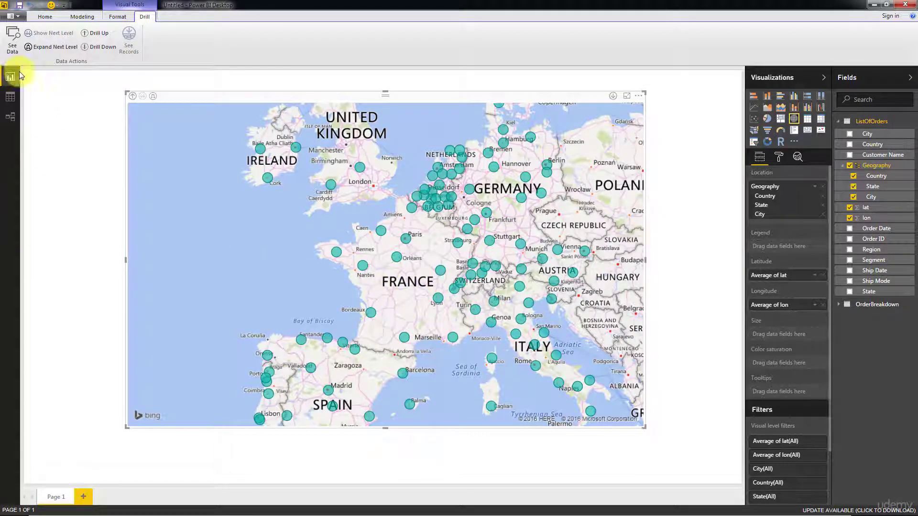
Step: Expand the map to city level and pan across the UK, Germany and western Europe to inspect the bubbles
{"action": "left_click", "coordinate": [38, 48]}
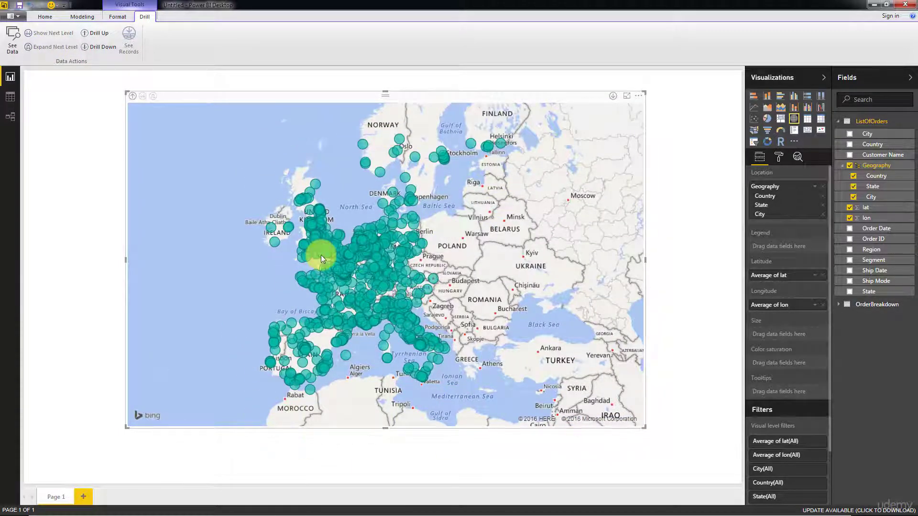
{"action": "scroll", "coordinate": [382, 286], "scroll_direction": "up", "scroll_amount": 3}
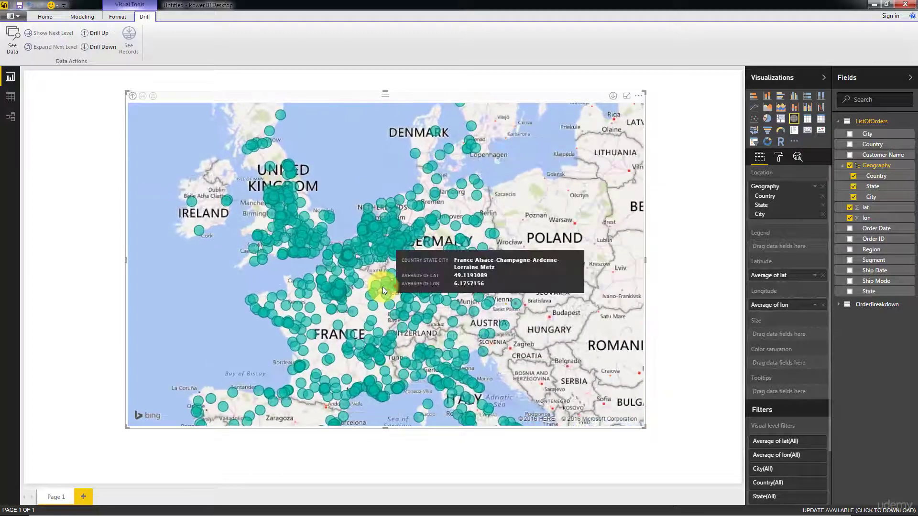
{"action": "scroll", "coordinate": [484, 303], "scroll_direction": "up", "scroll_amount": 5}
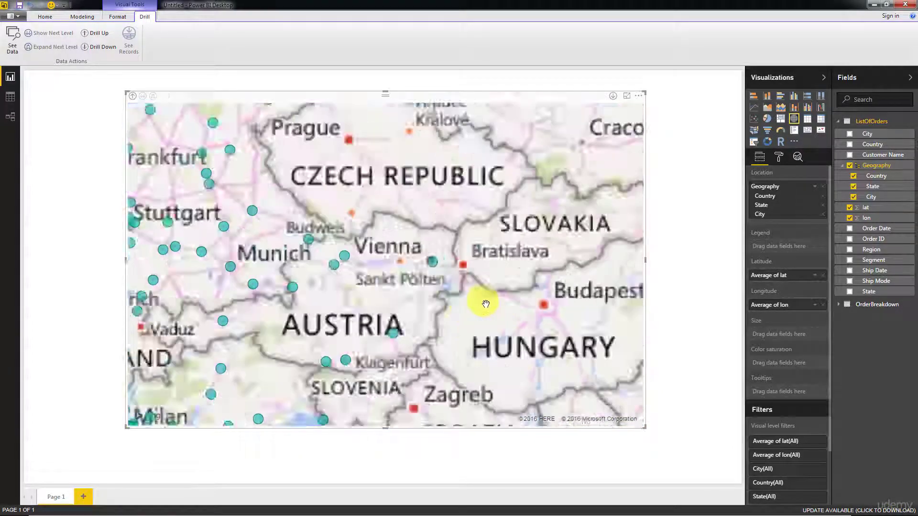
{"action": "scroll", "coordinate": [236, 249], "scroll_direction": "down", "scroll_amount": 6}
{"action": "left_click_drag", "start_coordinate": [353, 267], "coordinate": [392, 216]}
{"action": "scroll", "coordinate": [434, 286], "scroll_direction": "up", "scroll_amount": 3}
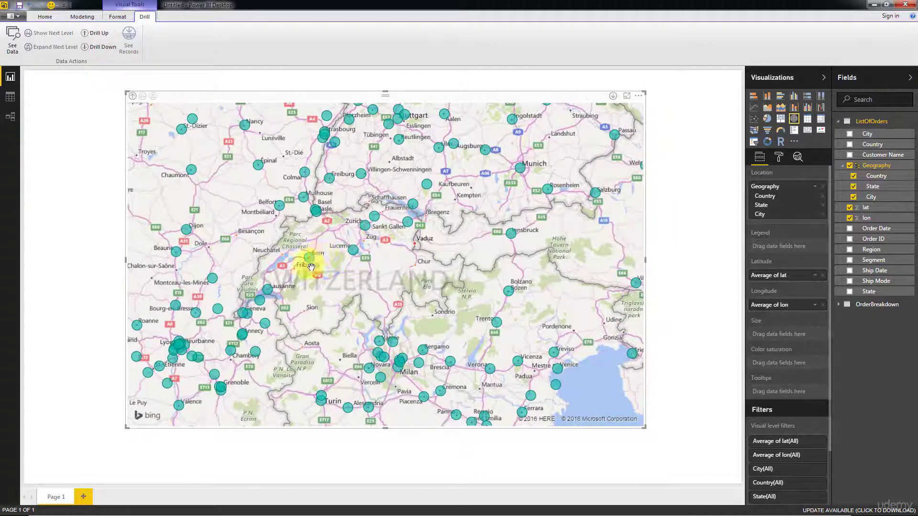
{"action": "scroll", "coordinate": [354, 262], "scroll_direction": "down", "scroll_amount": 4}
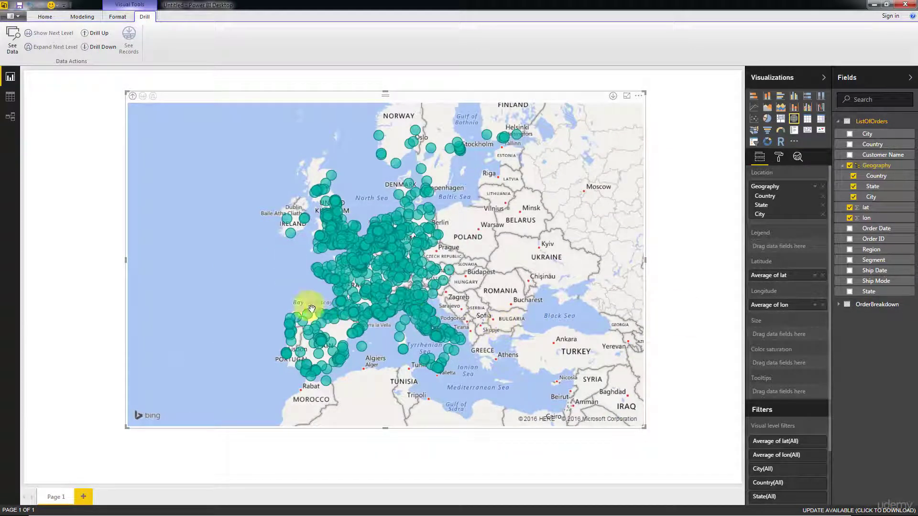
{"action": "left_click_drag", "start_coordinate": [231, 199], "coordinate": [215, 236]}
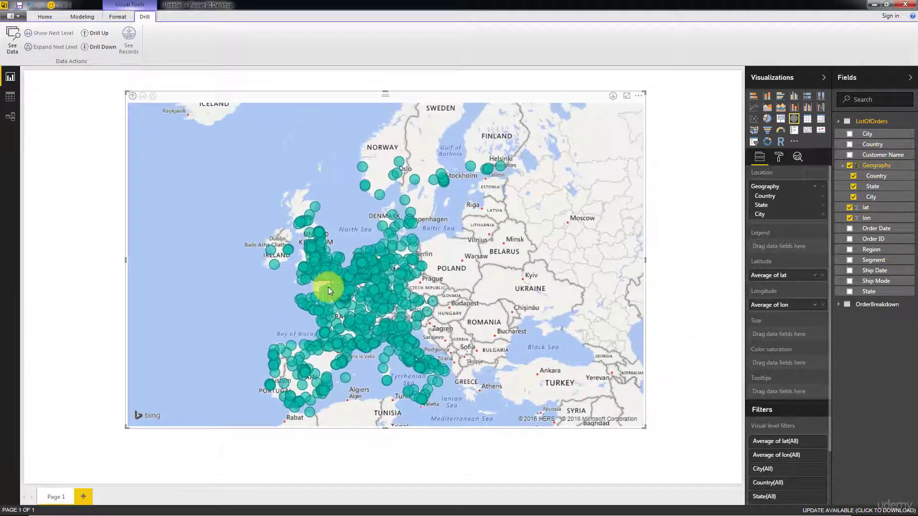
Step: Drill the map up one level, enlarge and reposition the visual, and pan to bring Reykjavik into view
{"action": "left_click", "coordinate": [98, 34]}
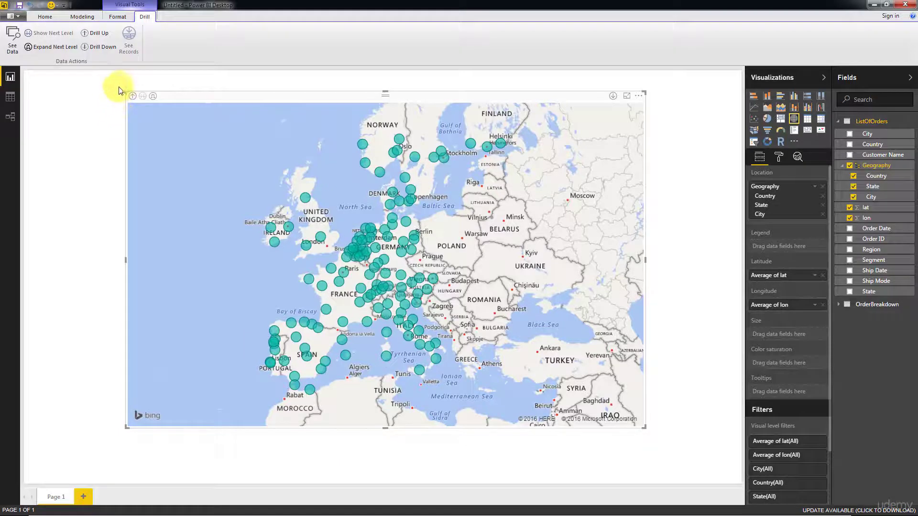
{"action": "left_click_drag", "start_coordinate": [124, 93], "coordinate": [89, 87]}
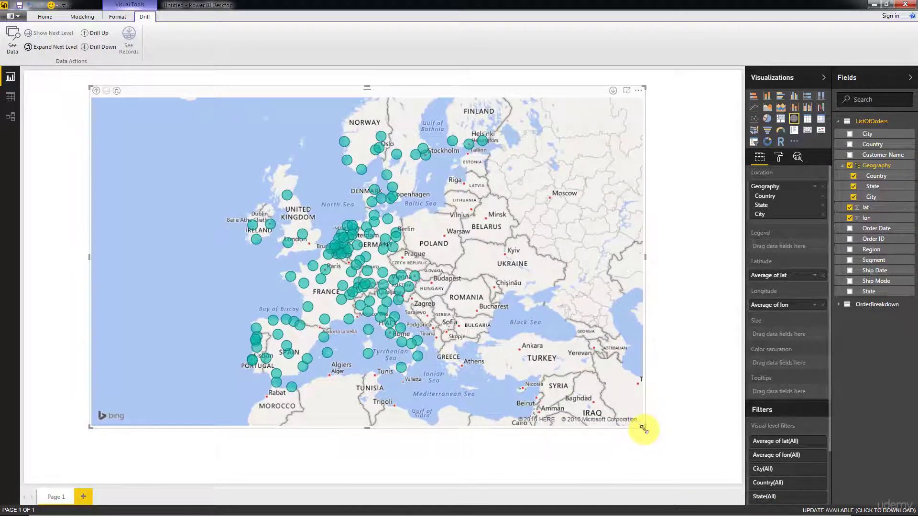
{"action": "left_click_drag", "start_coordinate": [644, 428], "coordinate": [697, 437]}
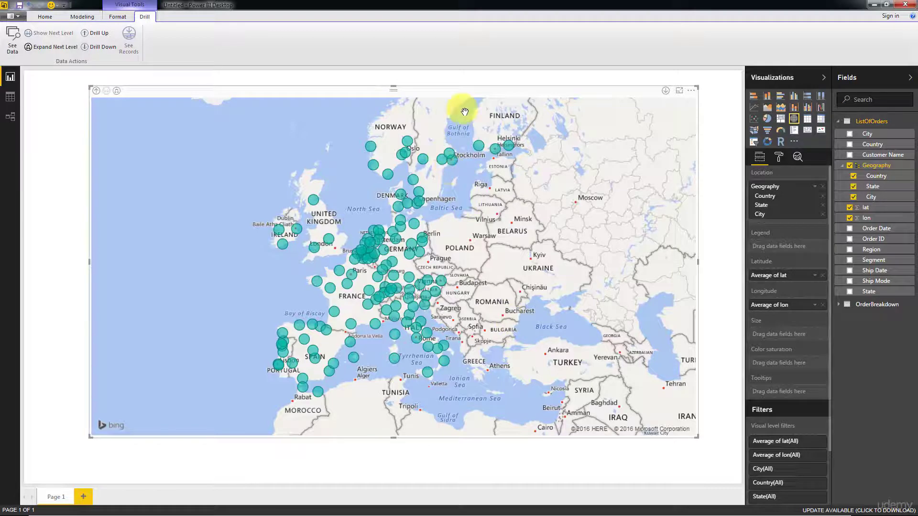
{"action": "left_click_drag", "start_coordinate": [432, 95], "coordinate": [426, 93]}
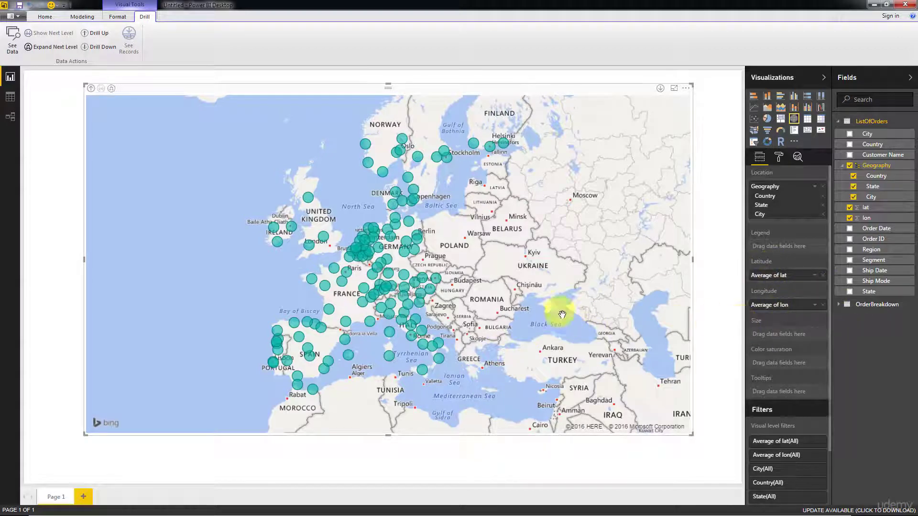
{"action": "left_click_drag", "start_coordinate": [272, 179], "coordinate": [287, 189]}
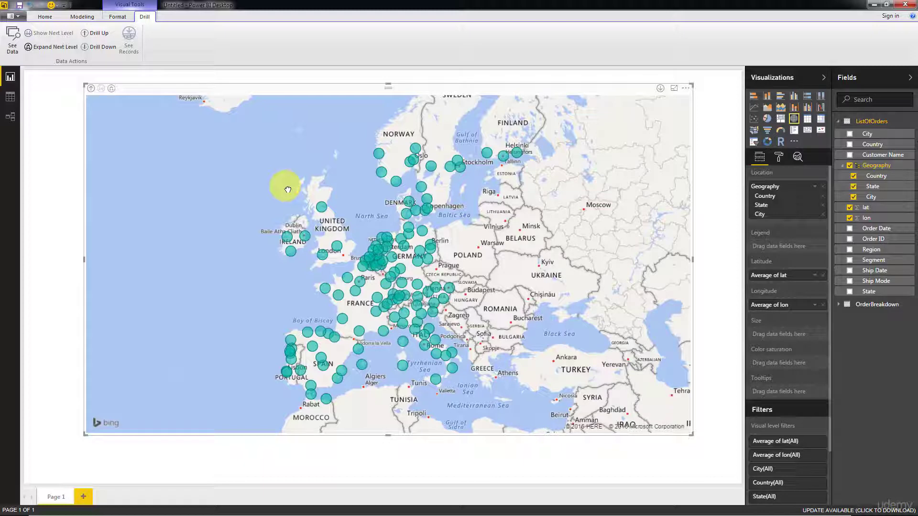